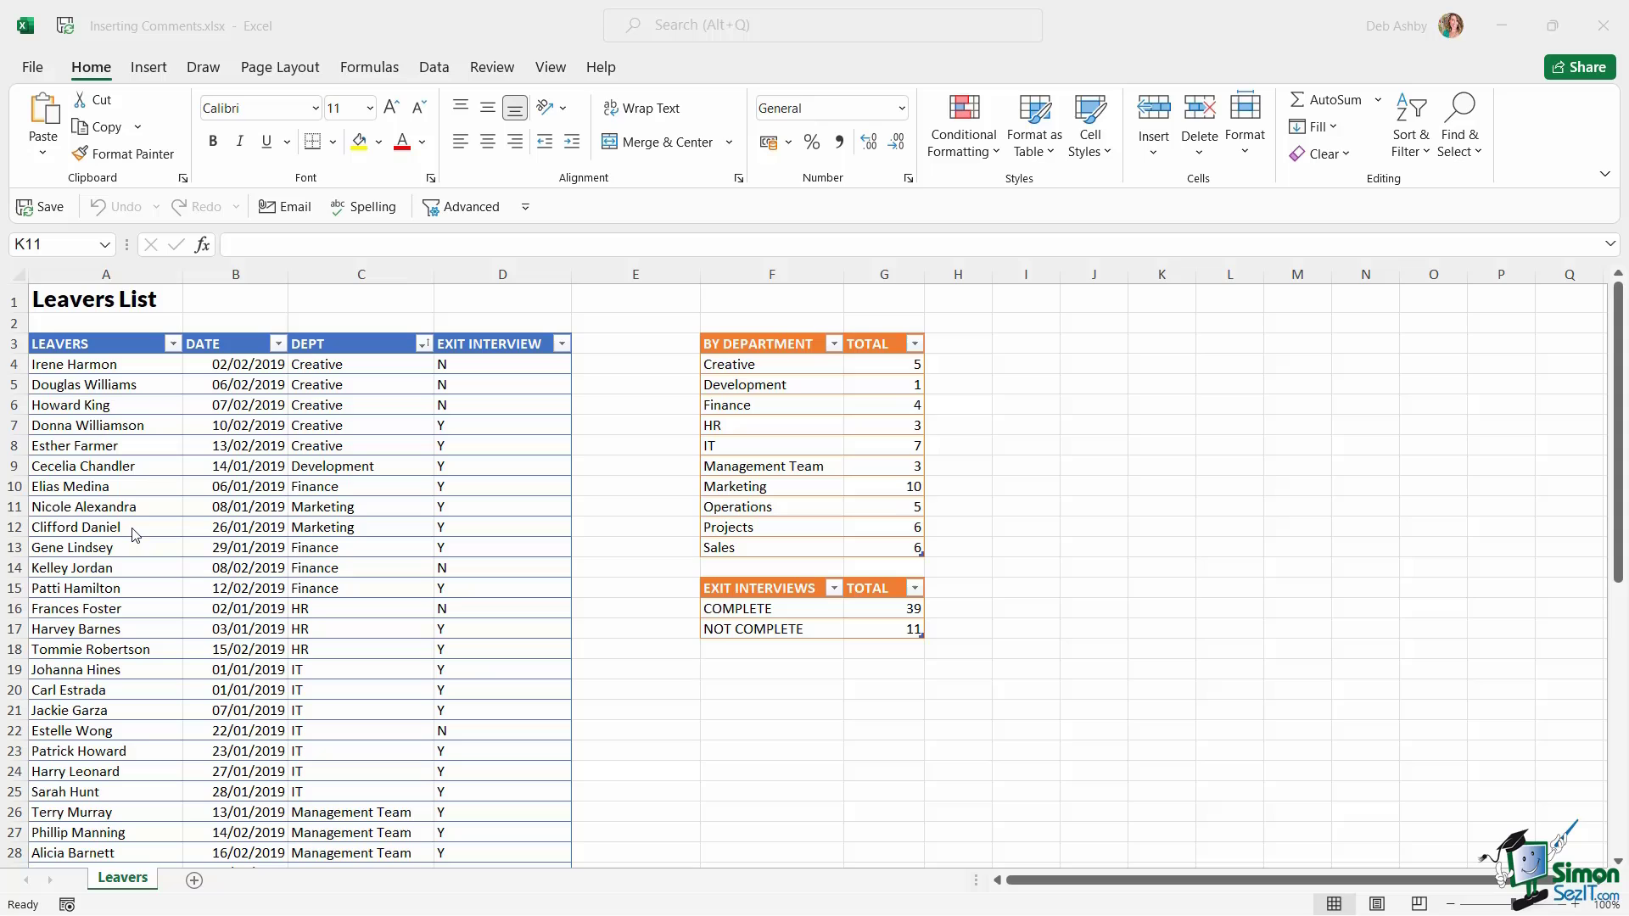
Step: Inspect the department total formulas, from Creative through Management Team and back to Development
click(119, 448)
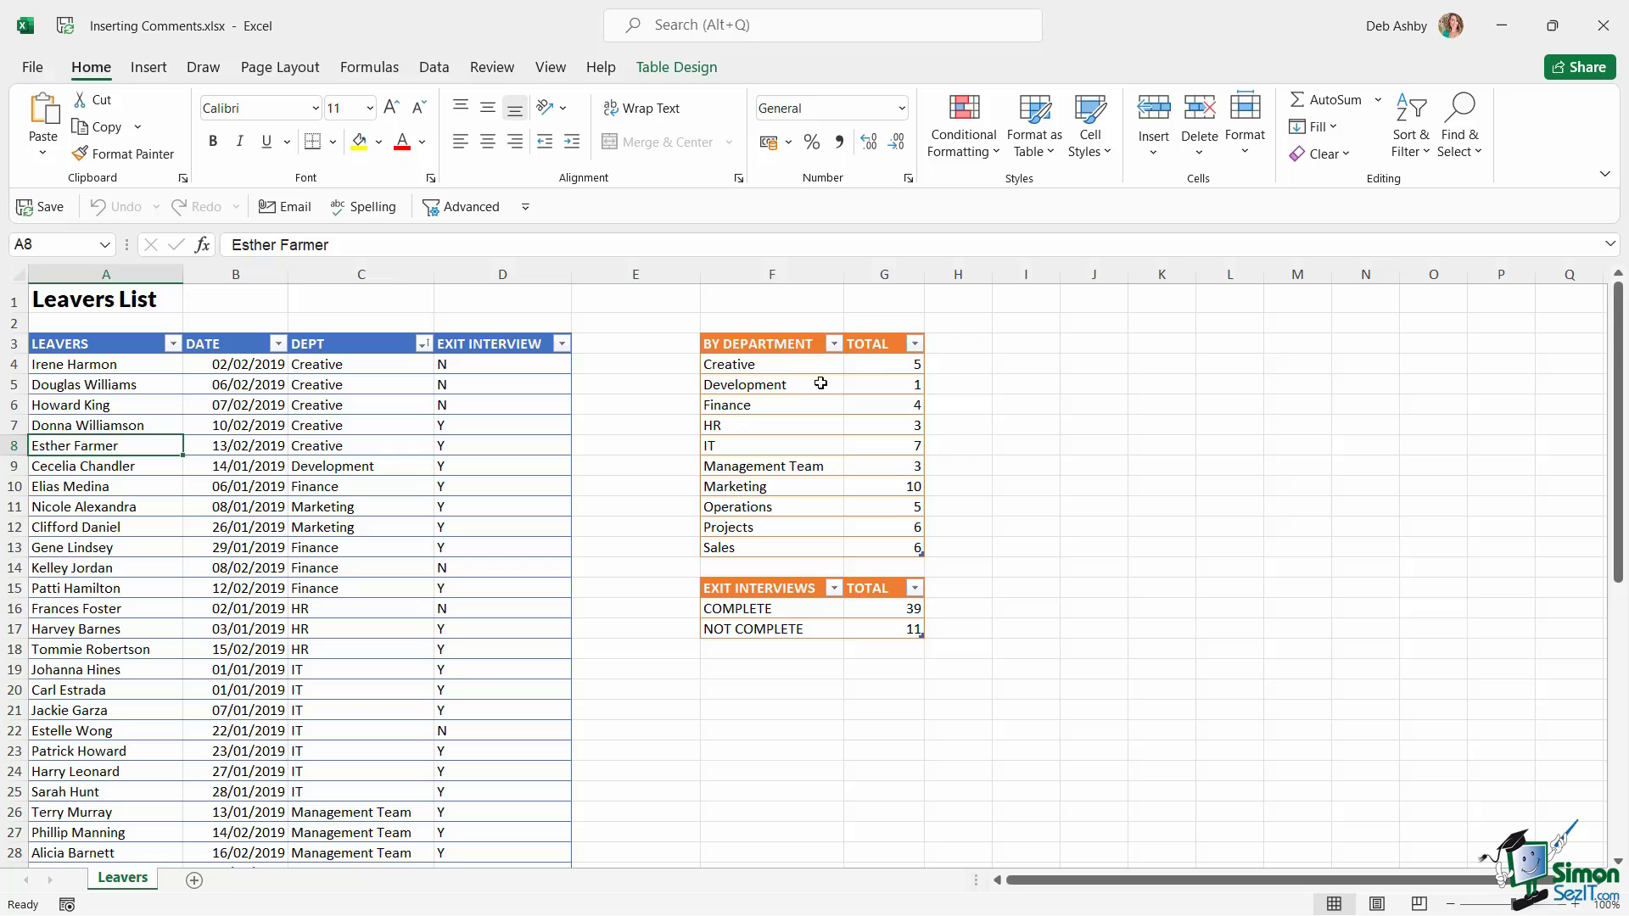
click(879, 364)
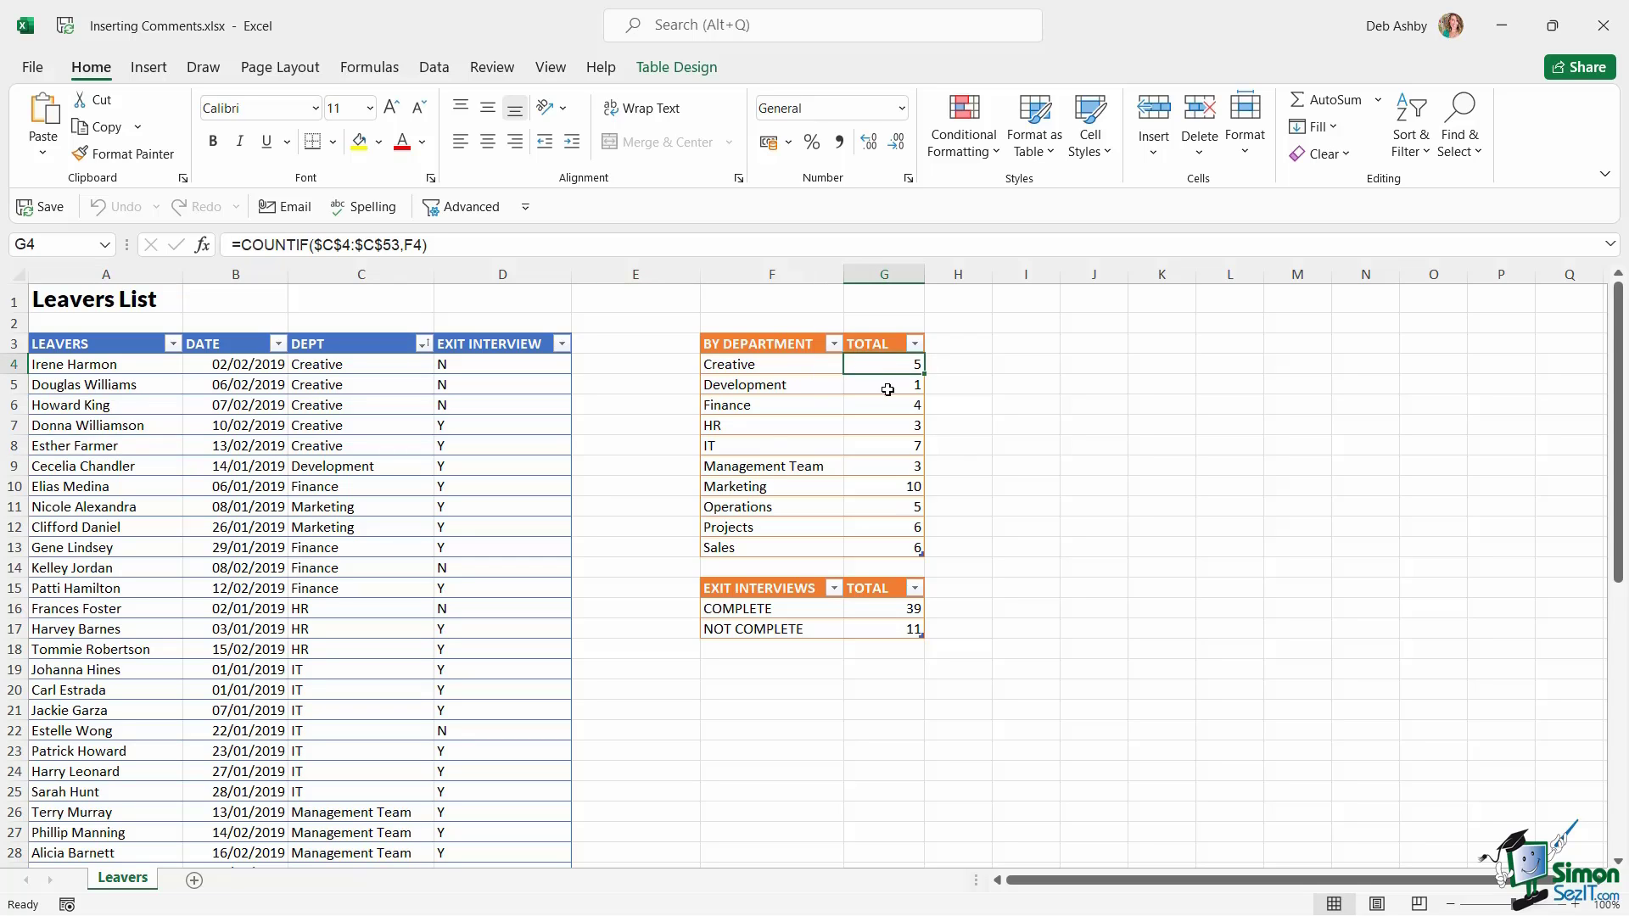
click(882, 387)
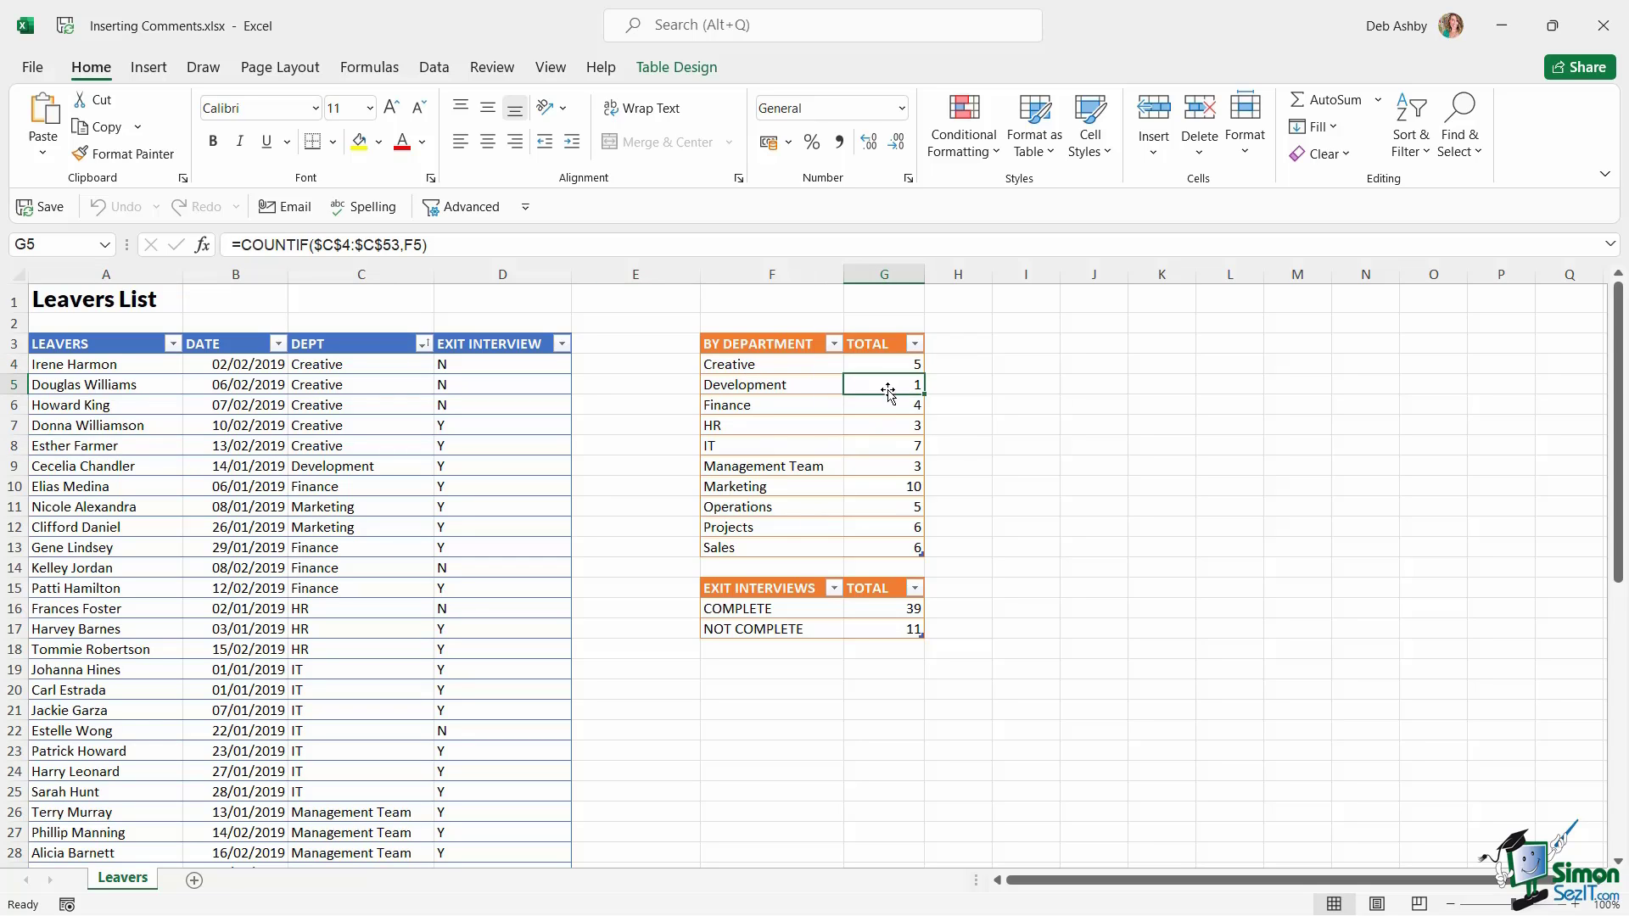
click(884, 364)
click(881, 387)
click(879, 426)
click(879, 445)
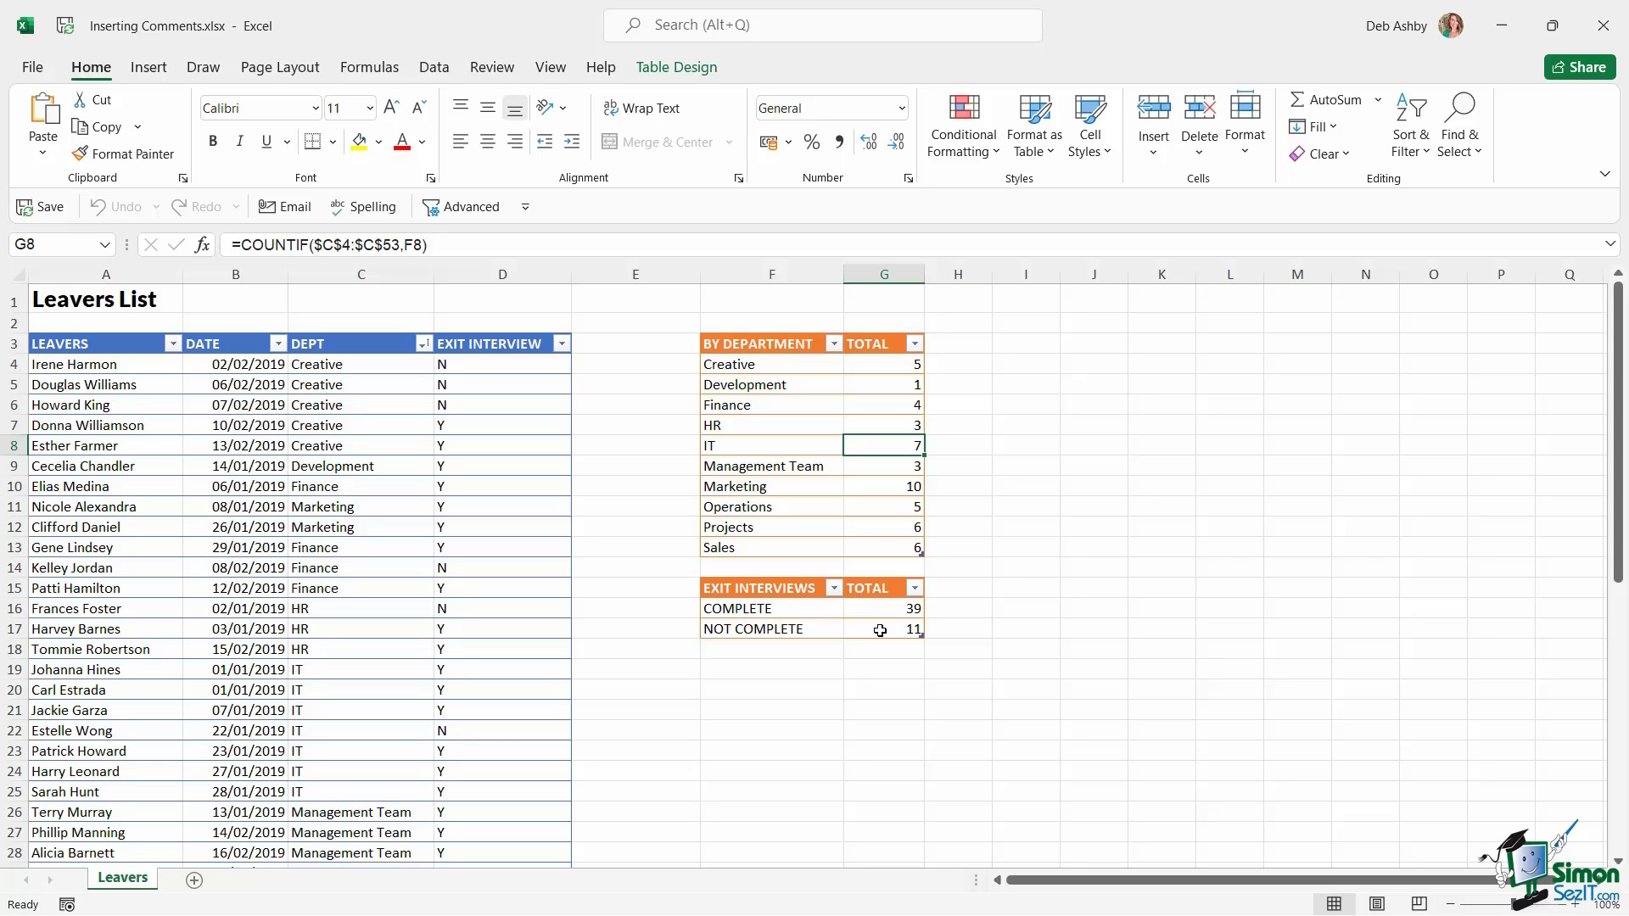
click(875, 405)
click(883, 381)
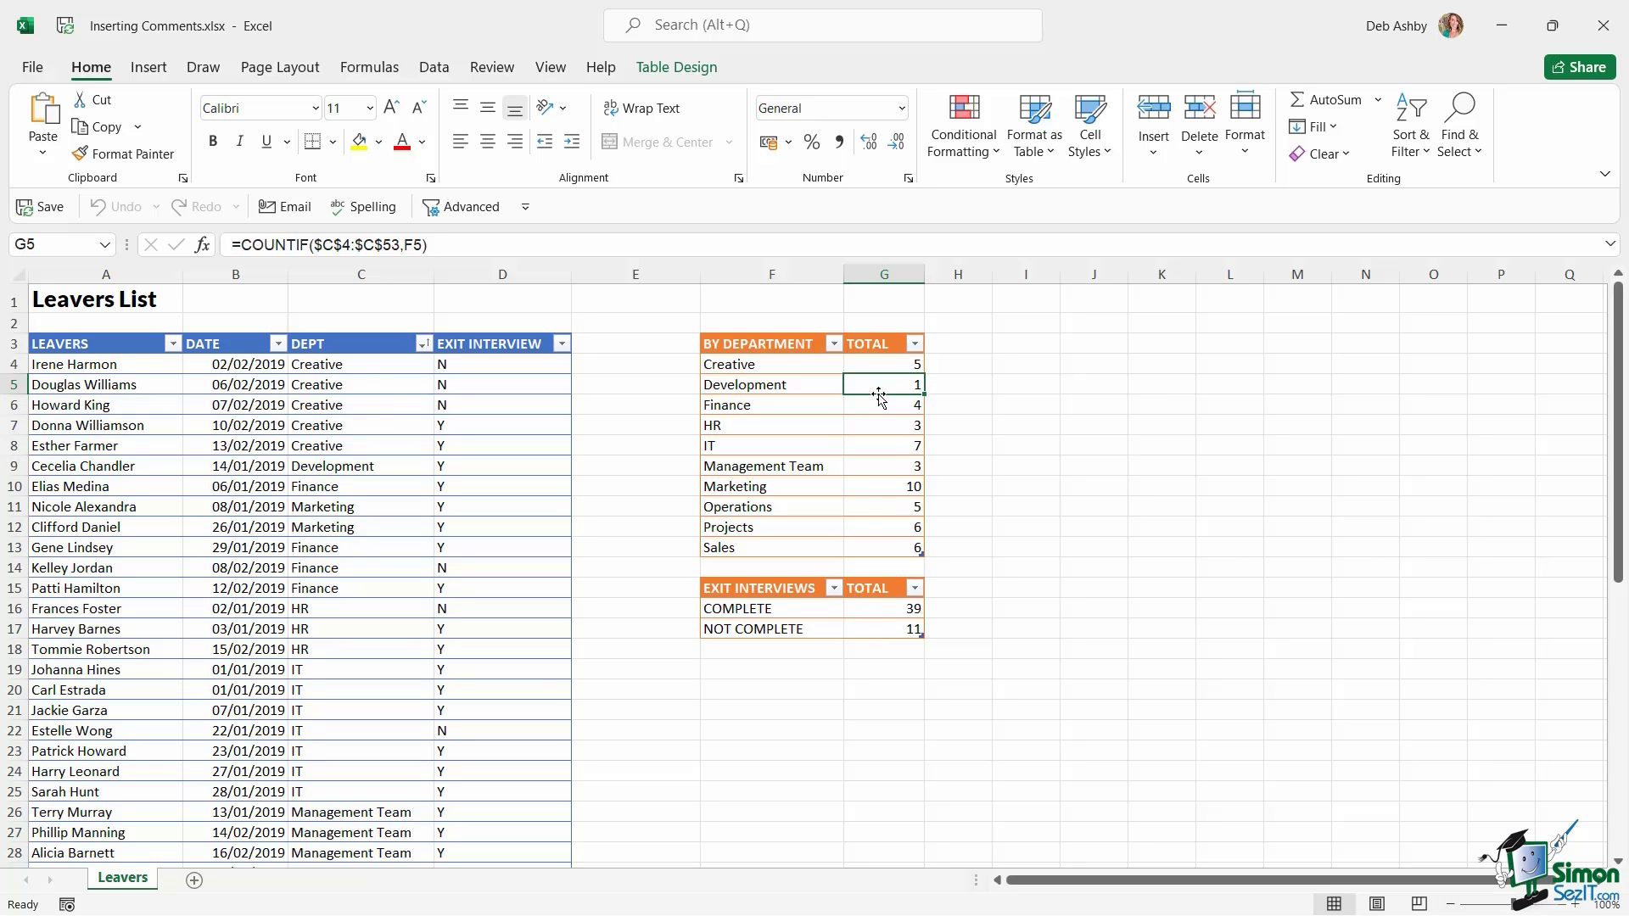
click(876, 424)
click(872, 469)
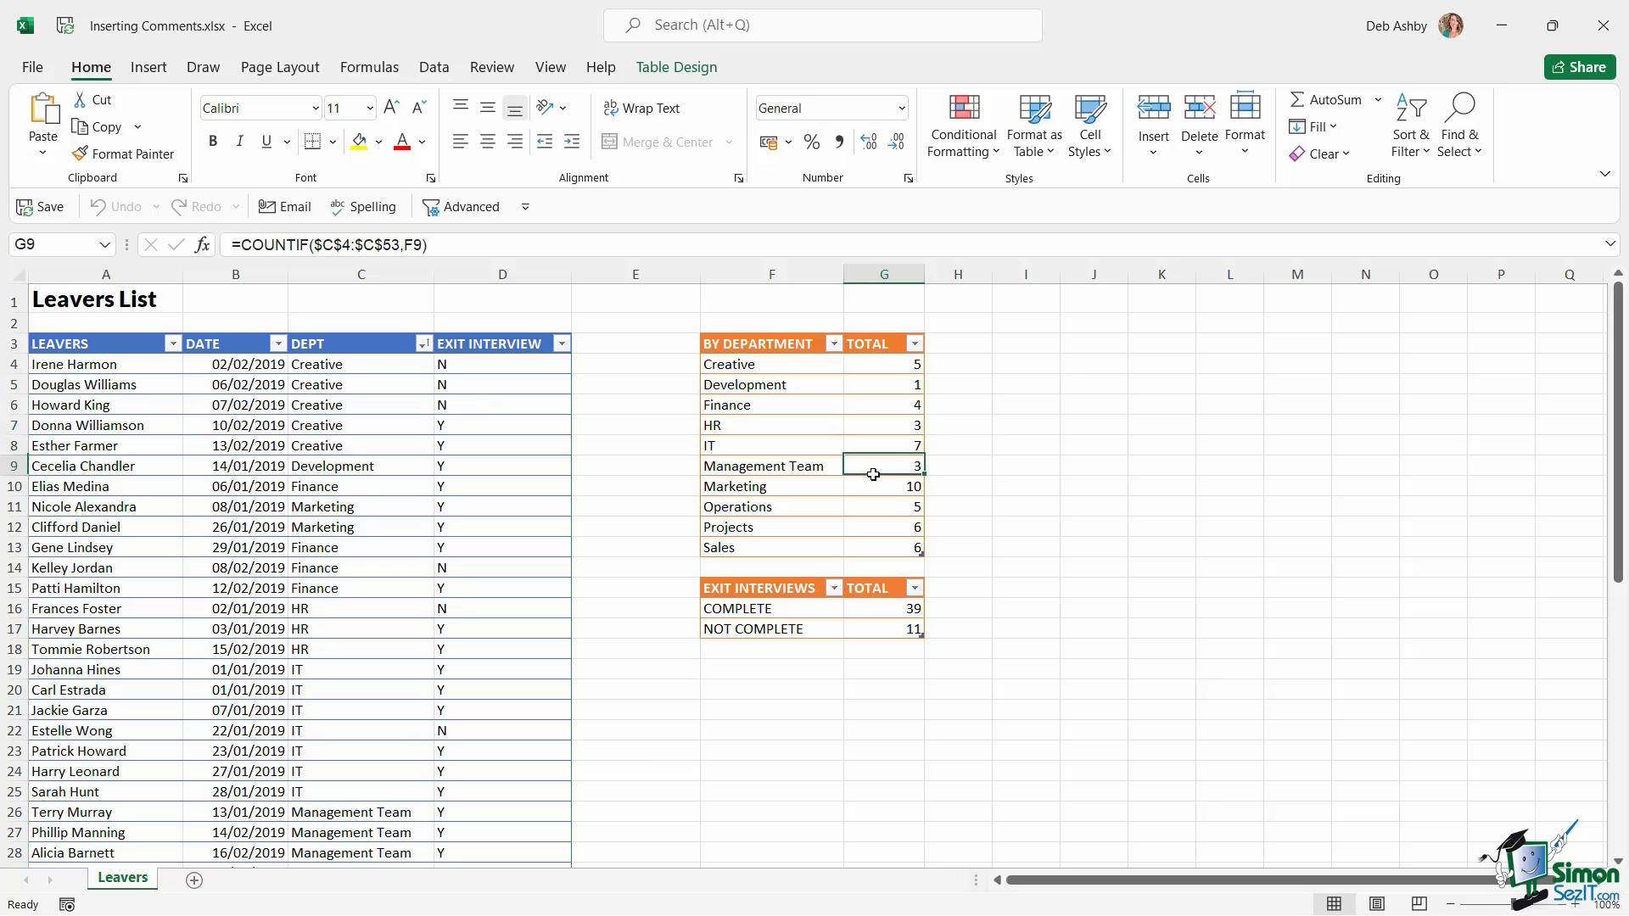
key(Up)
key(Up)
key(Up)
key(Up)
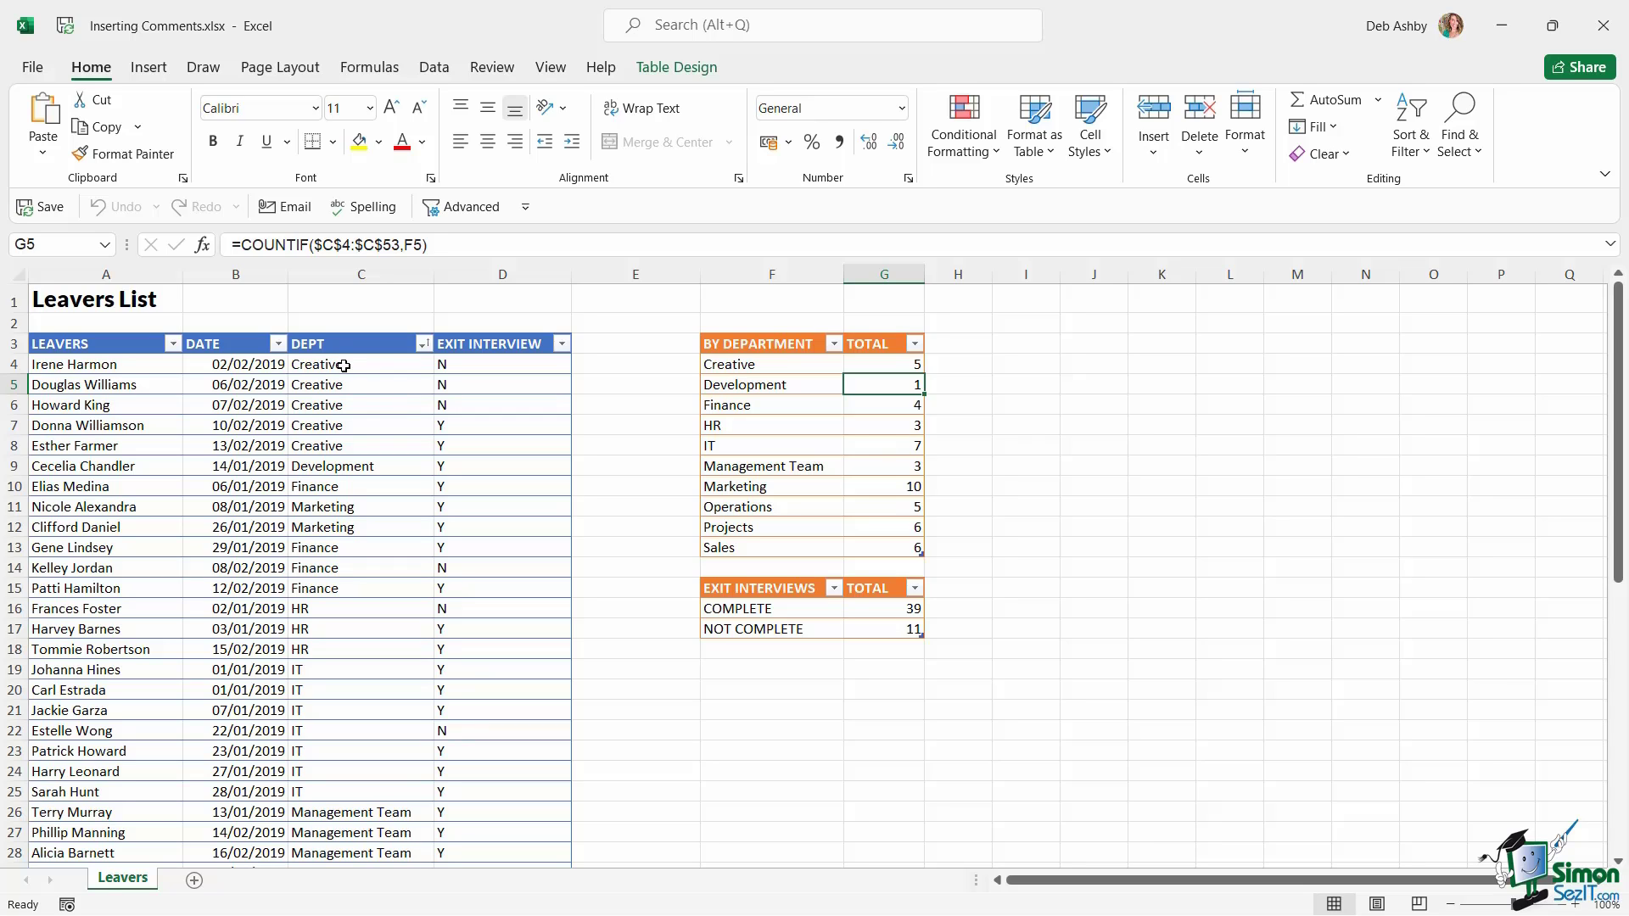
Step: Add a comment to C4 reading 'Please check this department information.' and resize its box
click(343, 366)
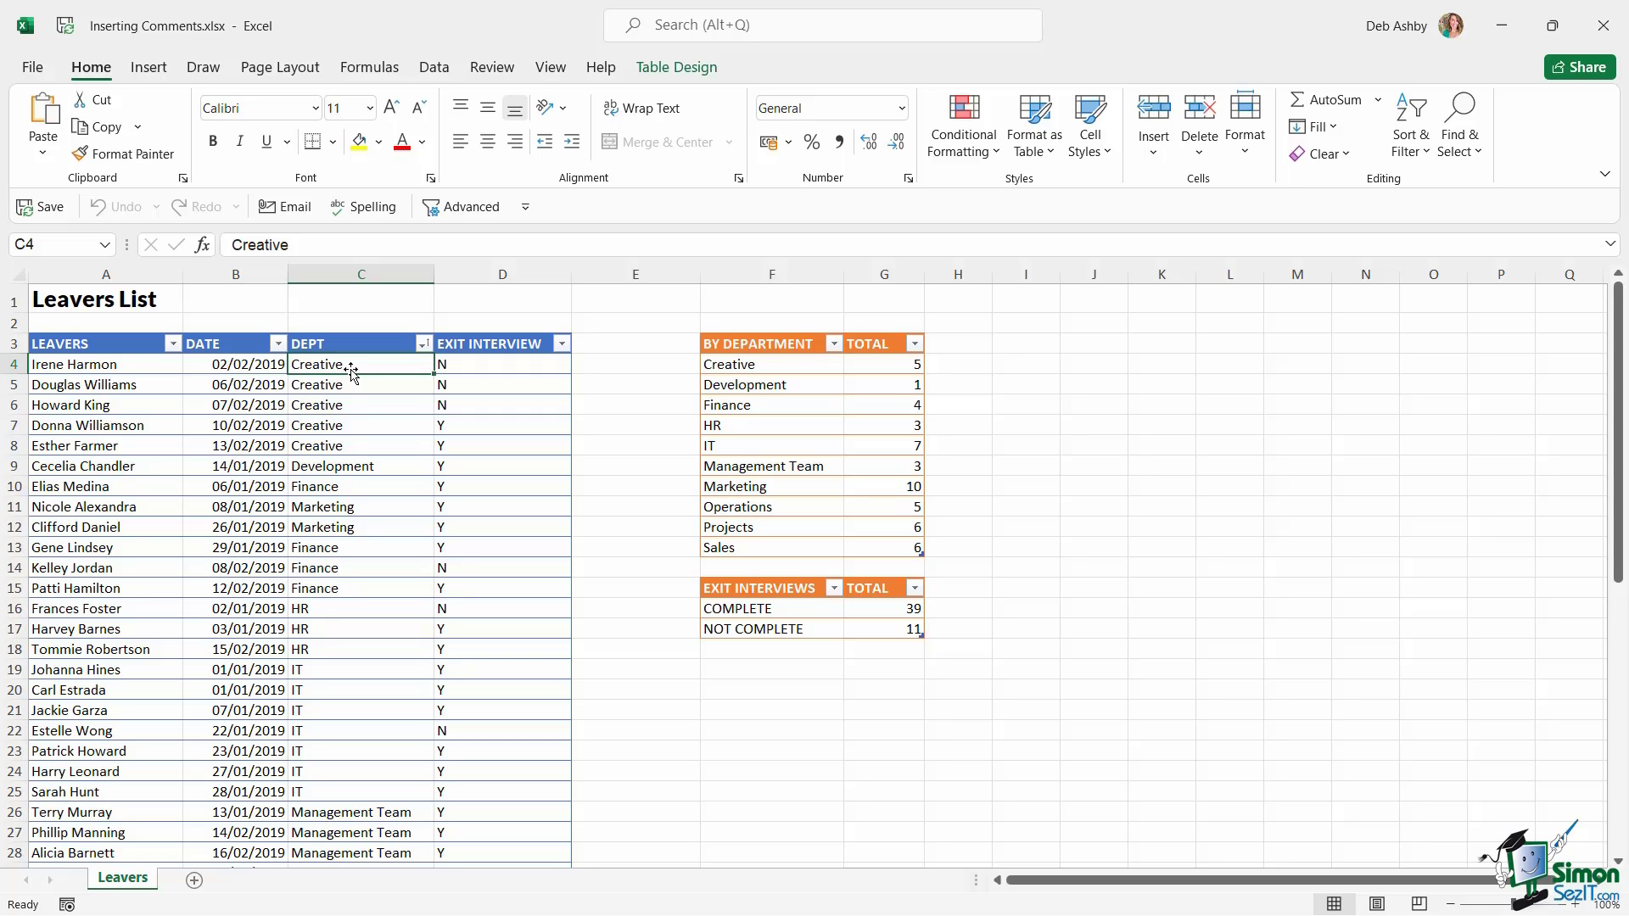
click(493, 68)
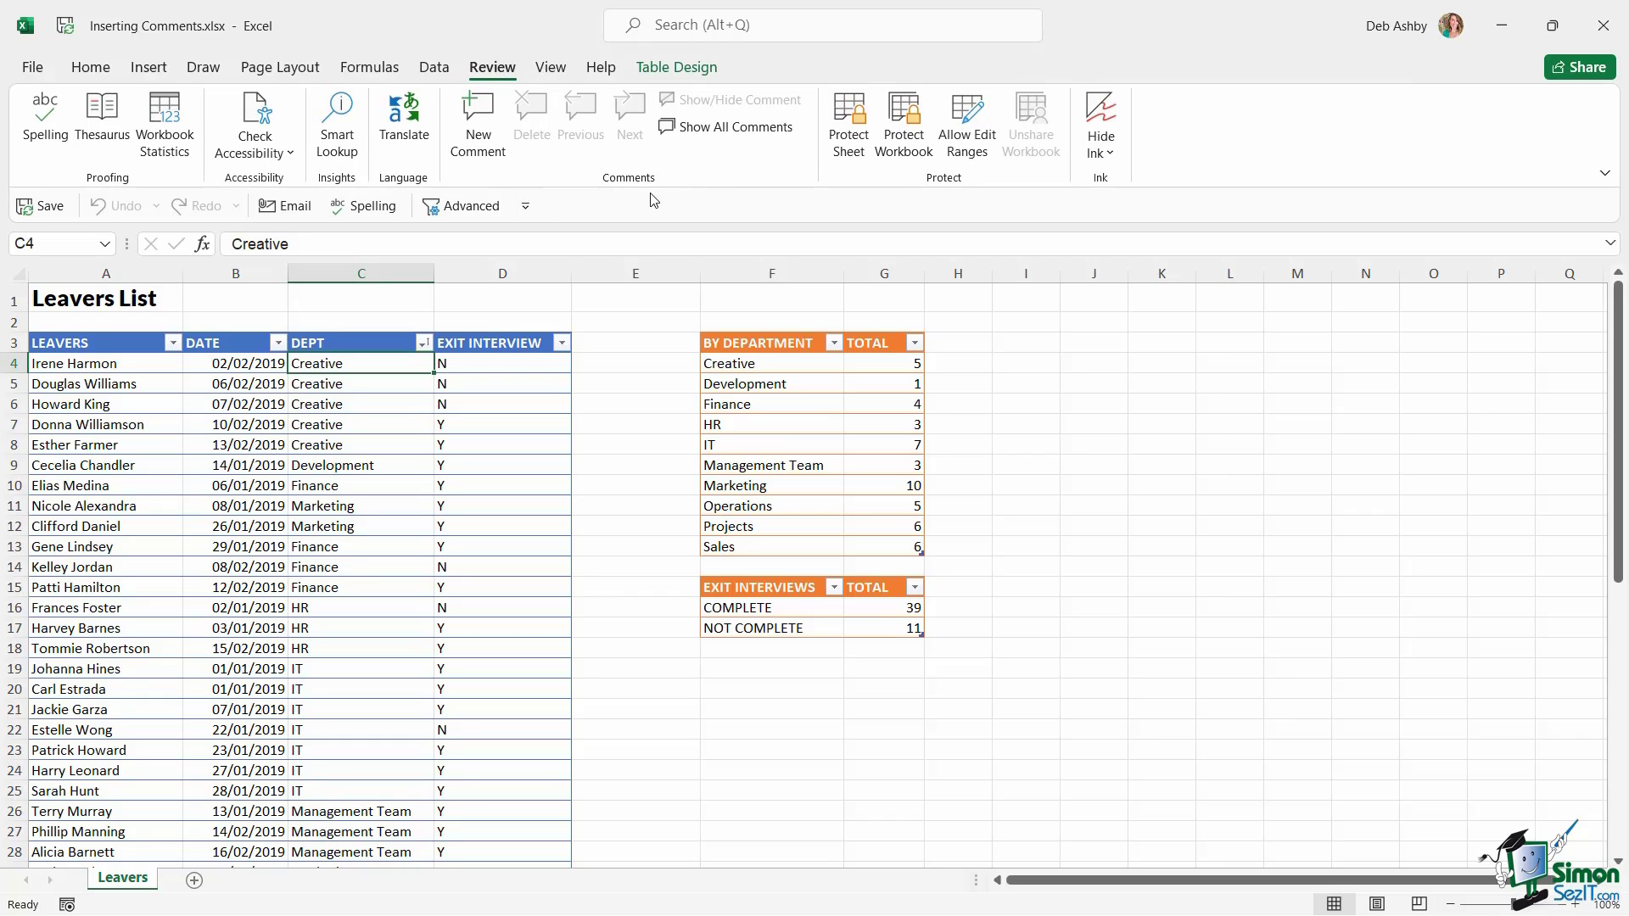
click(479, 128)
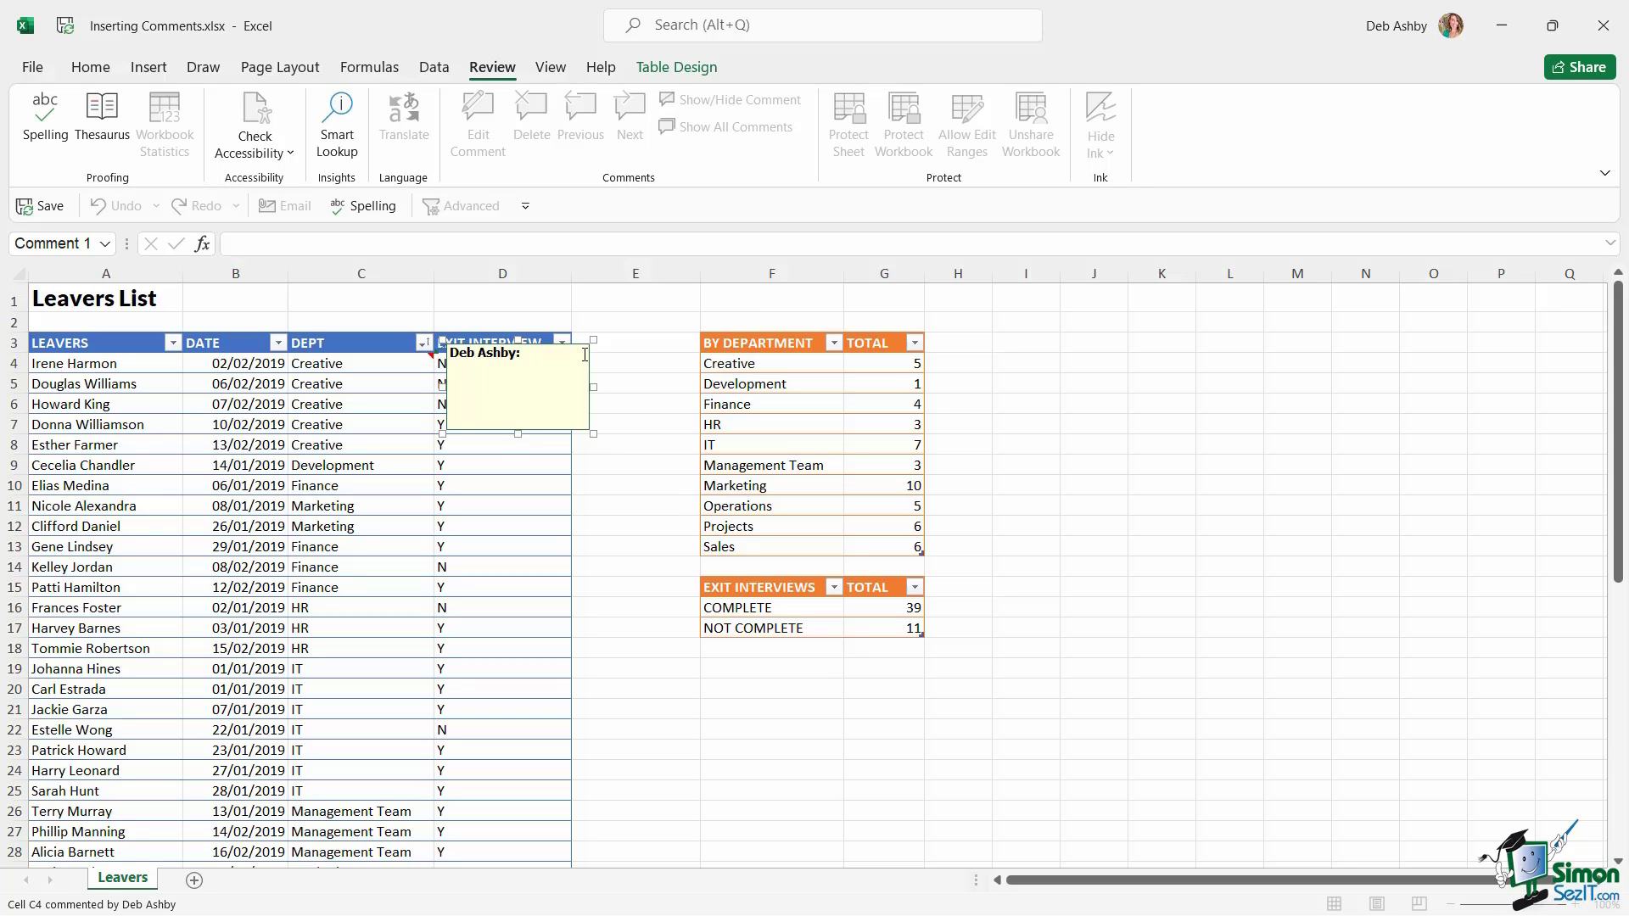
text(Pleae)
key(BackSpace)
text(se)
key(BackSpace)
key(BackSpace)
text(ase check thisn)
key(BackSpace)
key(BackSpace)
text(department)
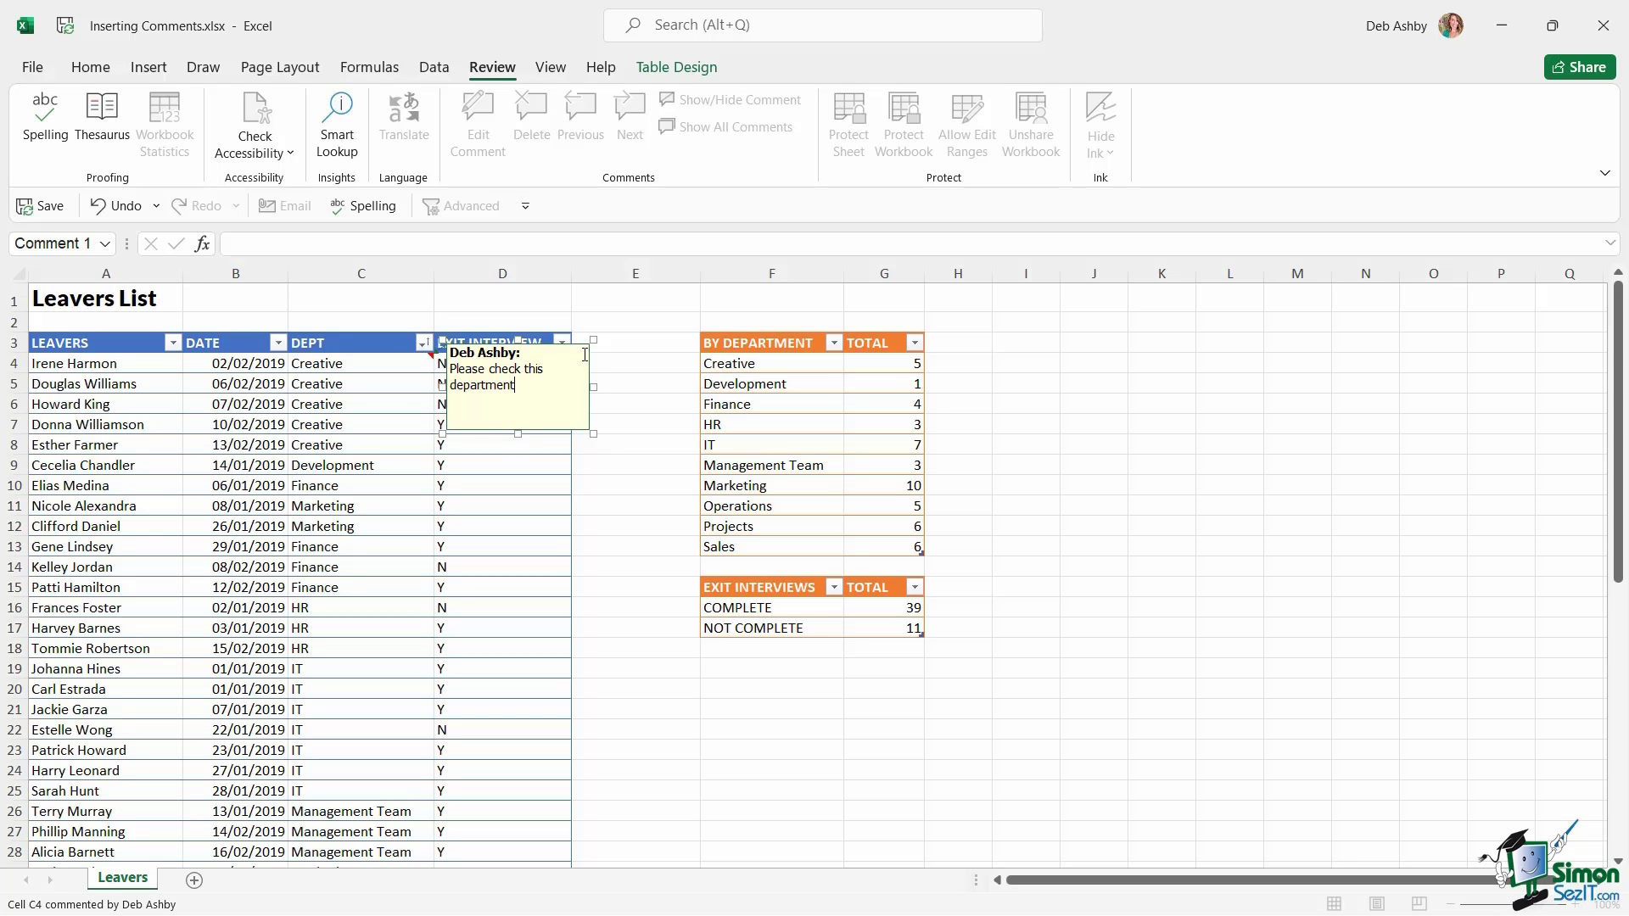
text( information.)
mouse_move(594, 388)
mouse_down()
mouse_move(670, 388)
mouse_move(600, 388)
mouse_up()
mouse_move(522, 434)
mouse_down()
mouse_move(525, 404)
mouse_move(523, 436)
mouse_up()
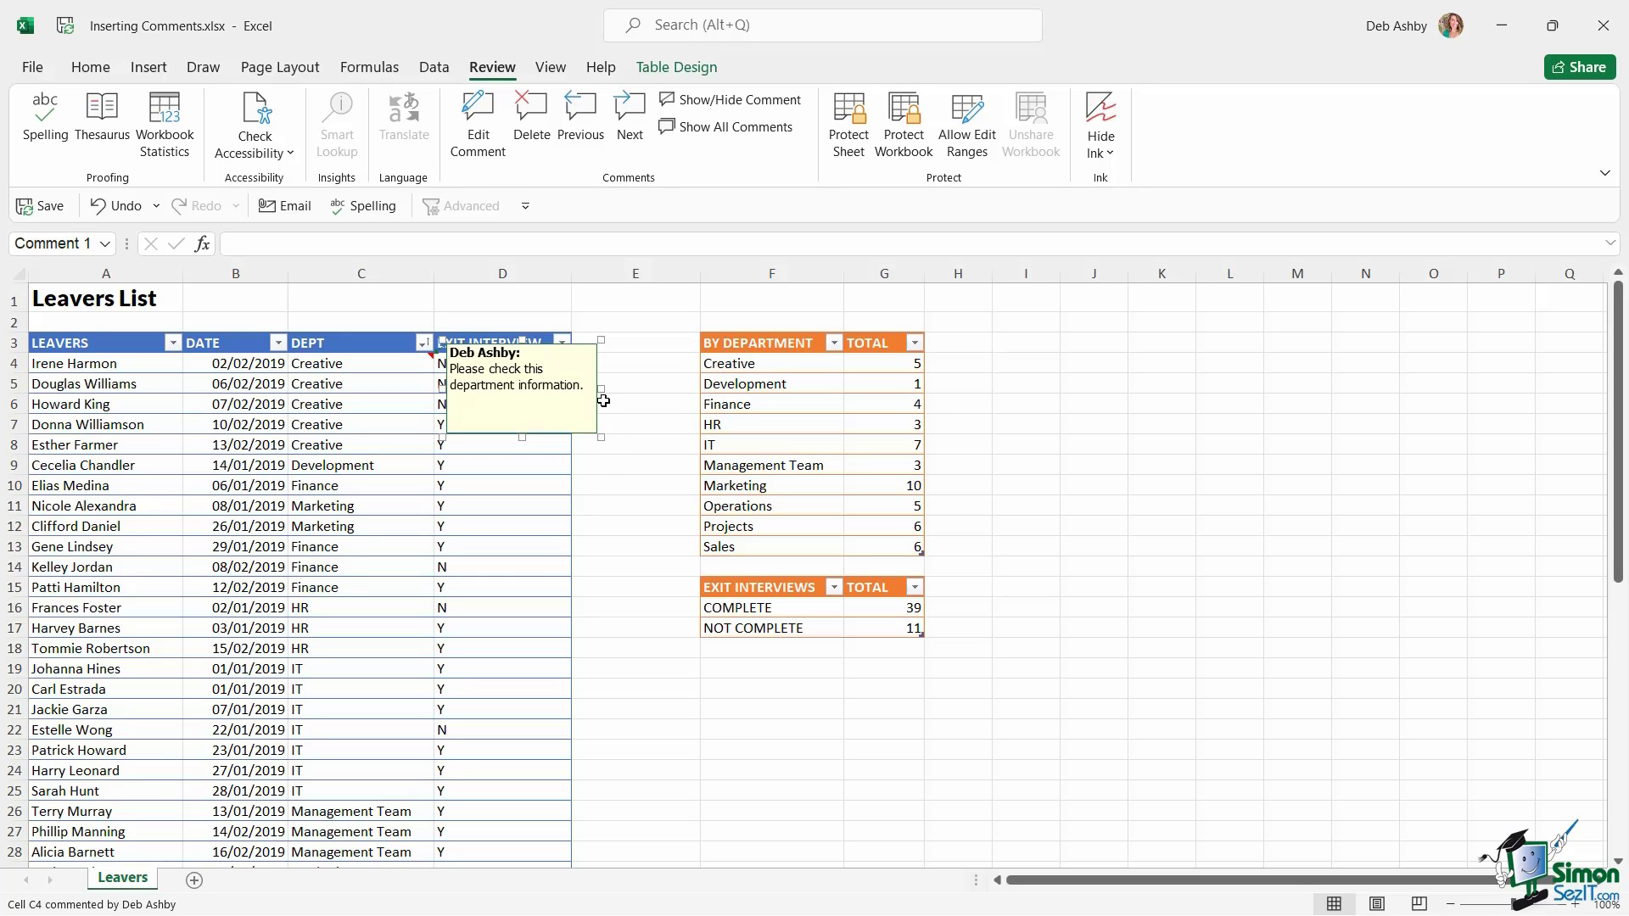
Step: Hide the C4 comment by selecting J9, then preview it from C4's indicator
click(1094, 469)
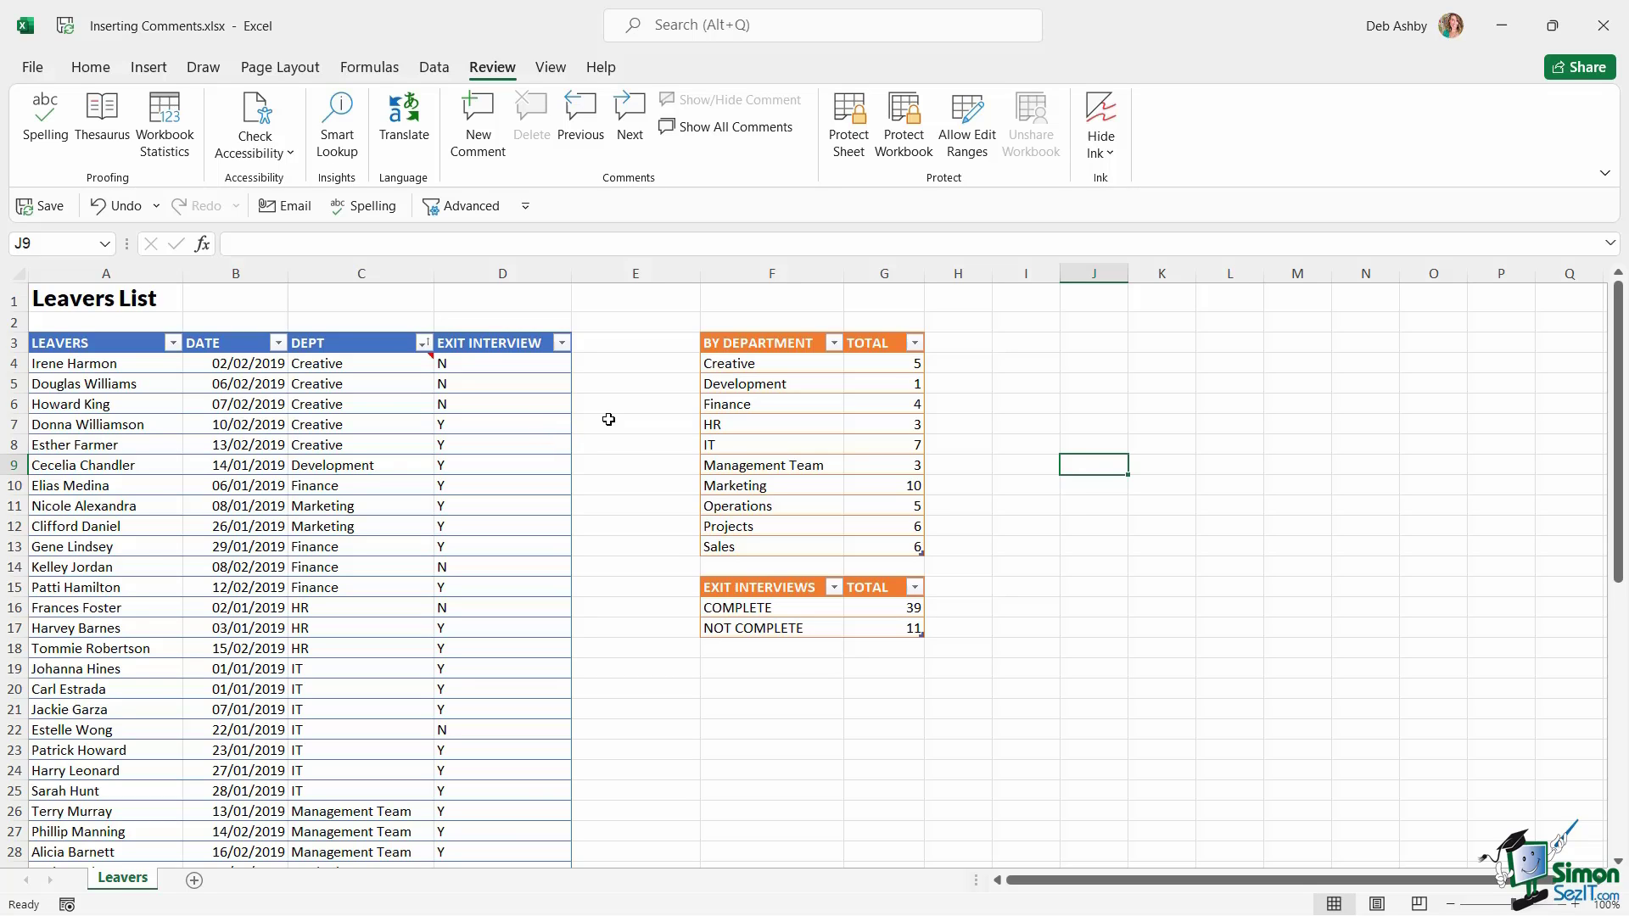
mouse_move(386, 364)
Step: Add the comment 'Please check this date' to cell B10 with Shift+F2
click(237, 486)
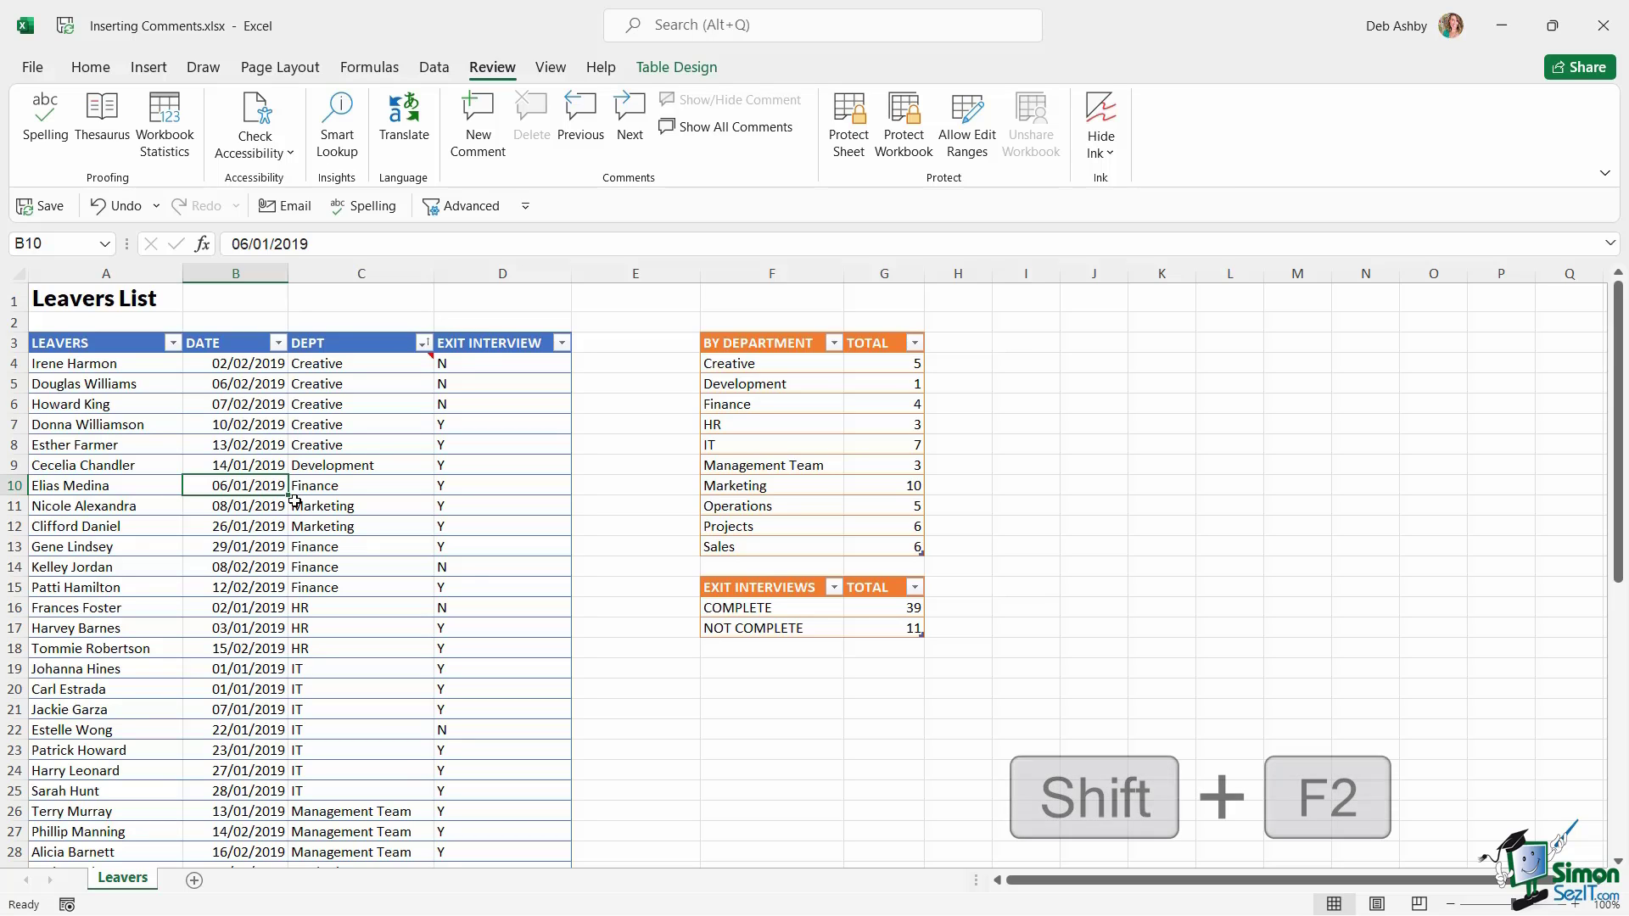
key(shift+F2)
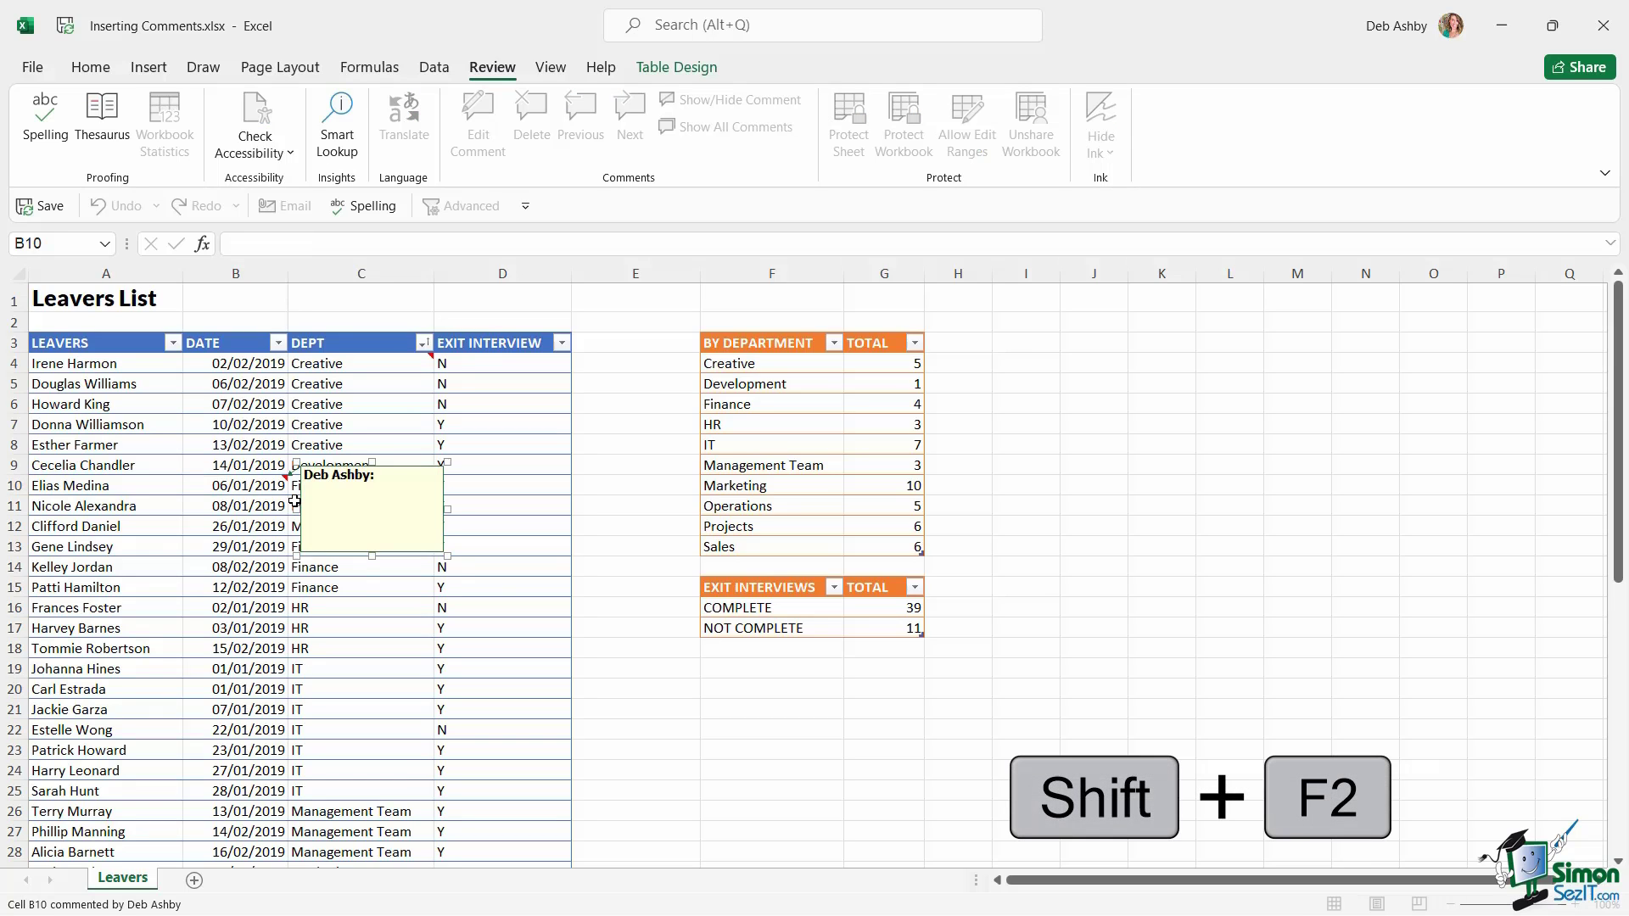
text(Please che)
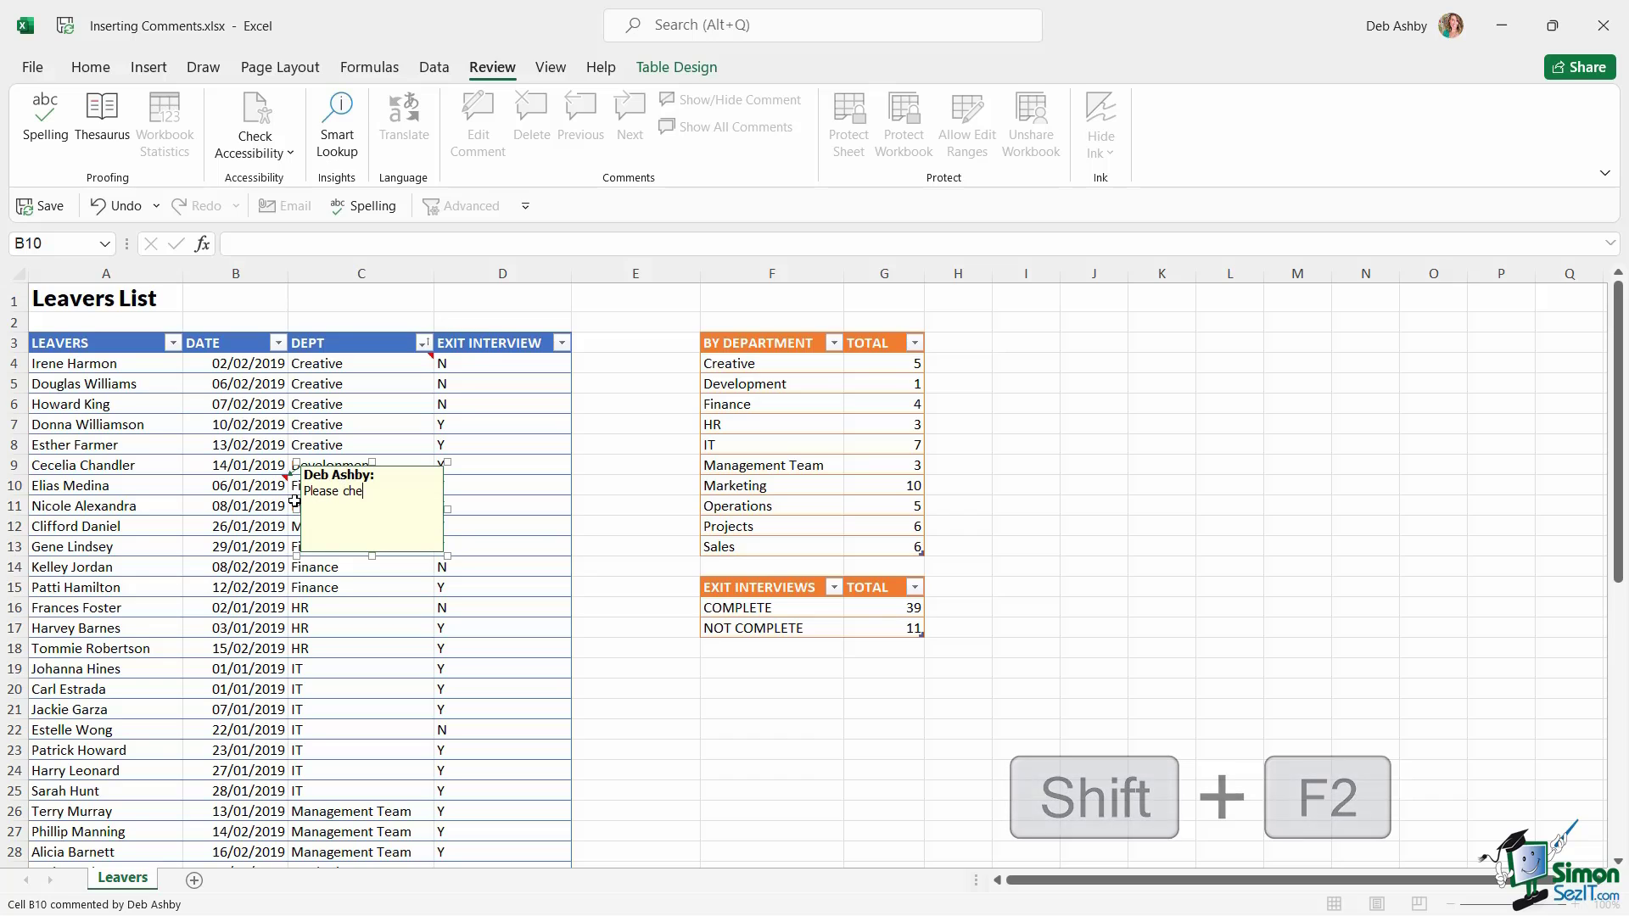
text(ck this date)
click(636, 566)
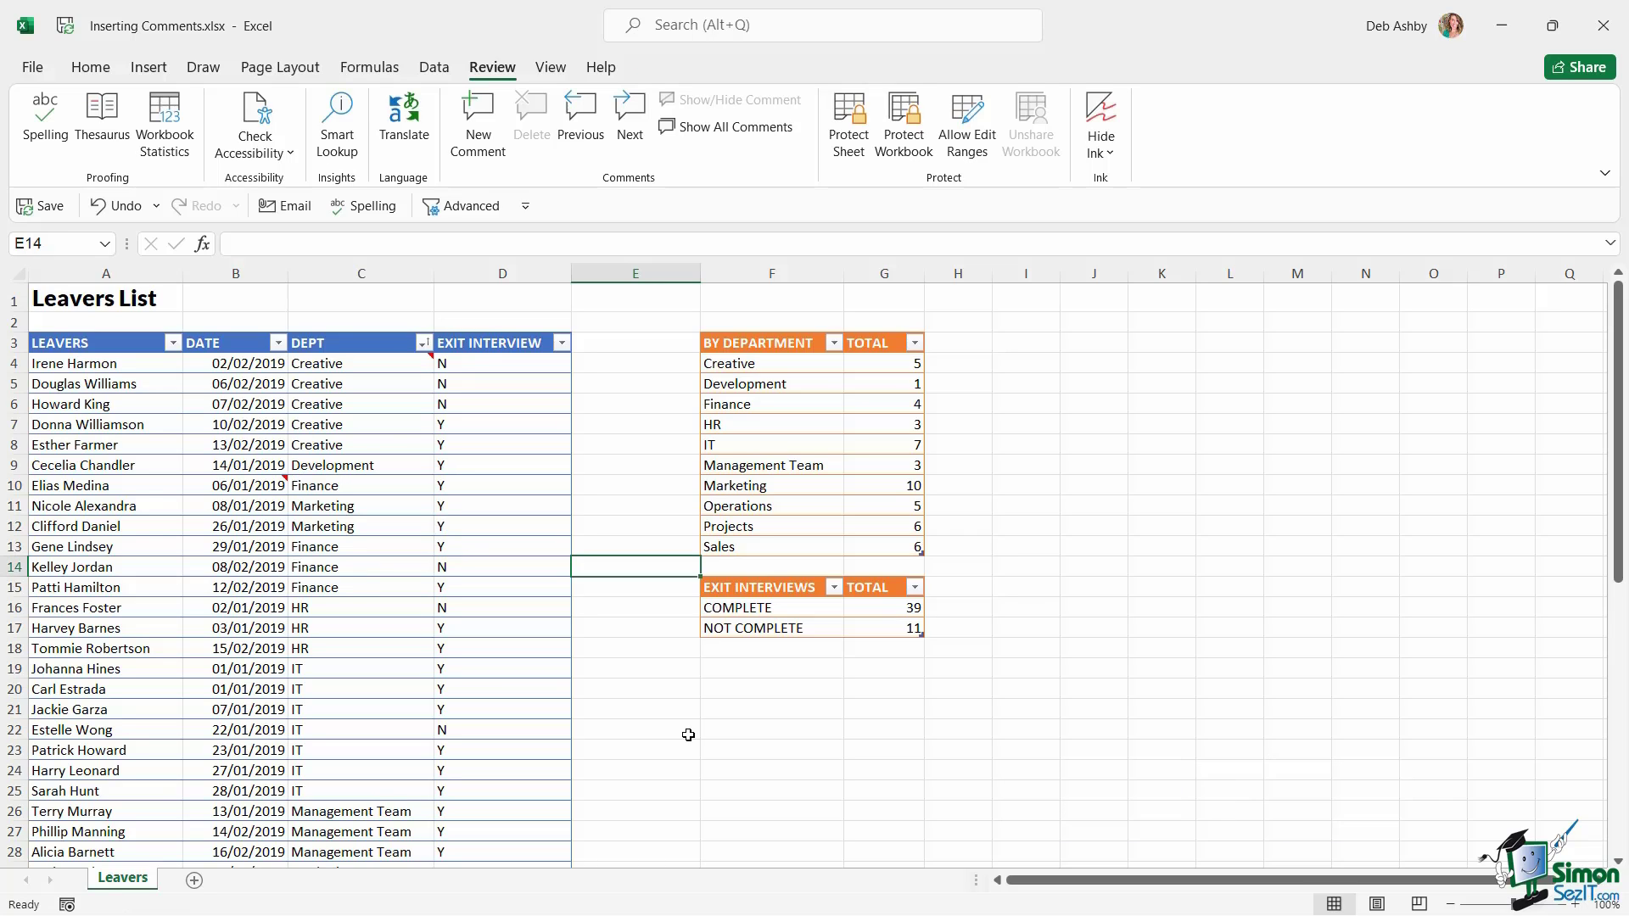
Step: Add the comment 'Check the spelling of this name' to cell A19
click(91, 668)
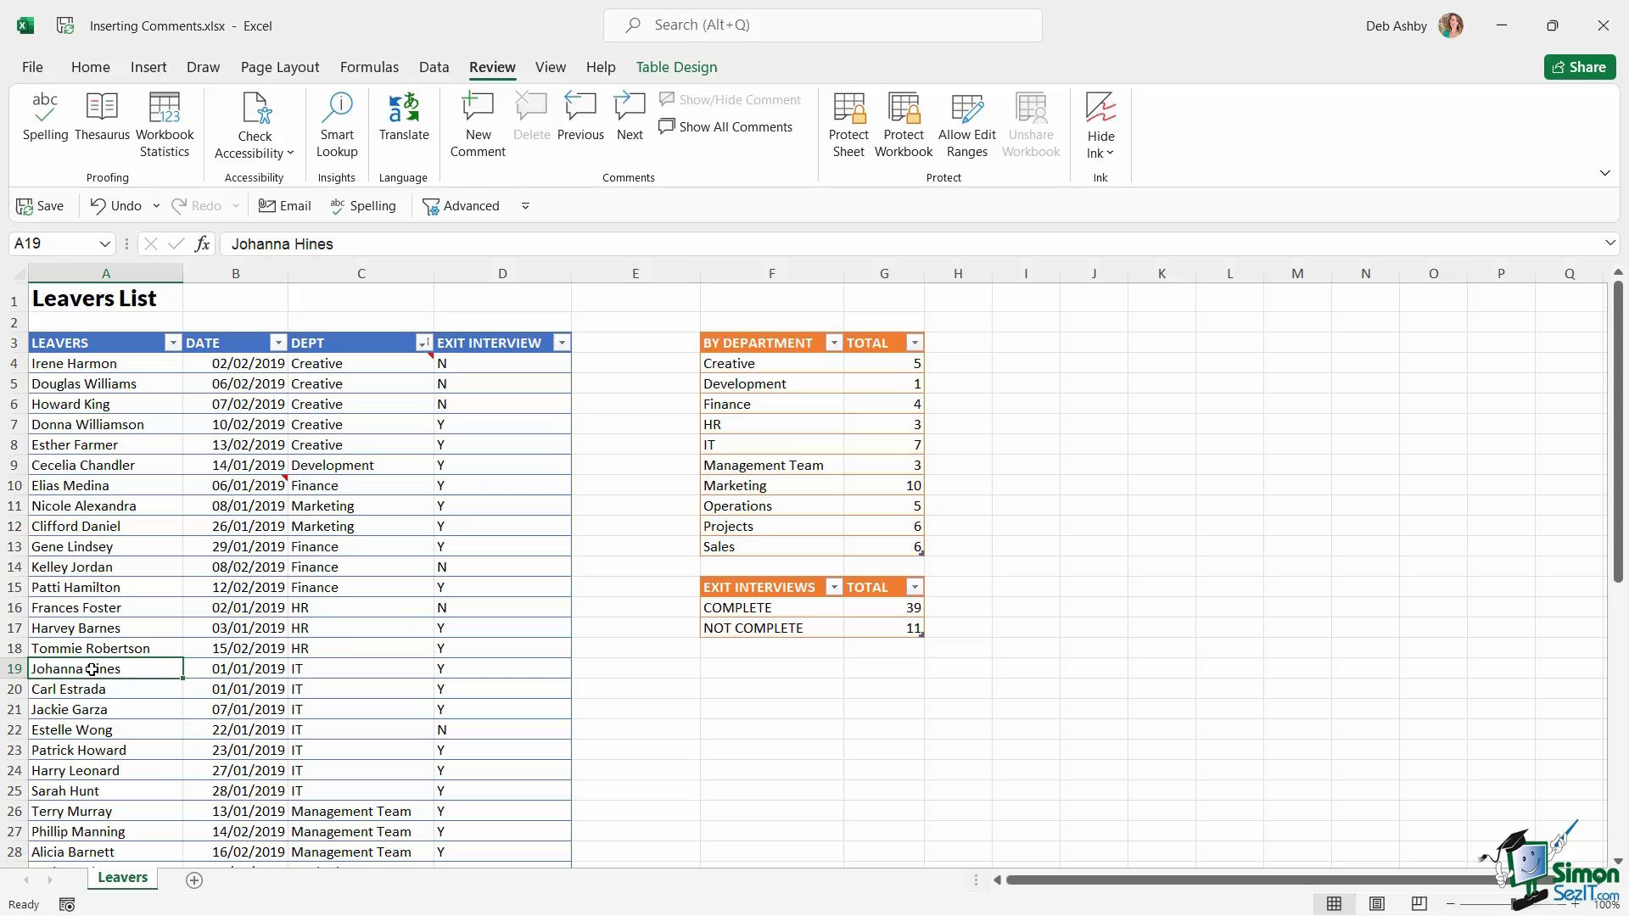
key(shift+F2)
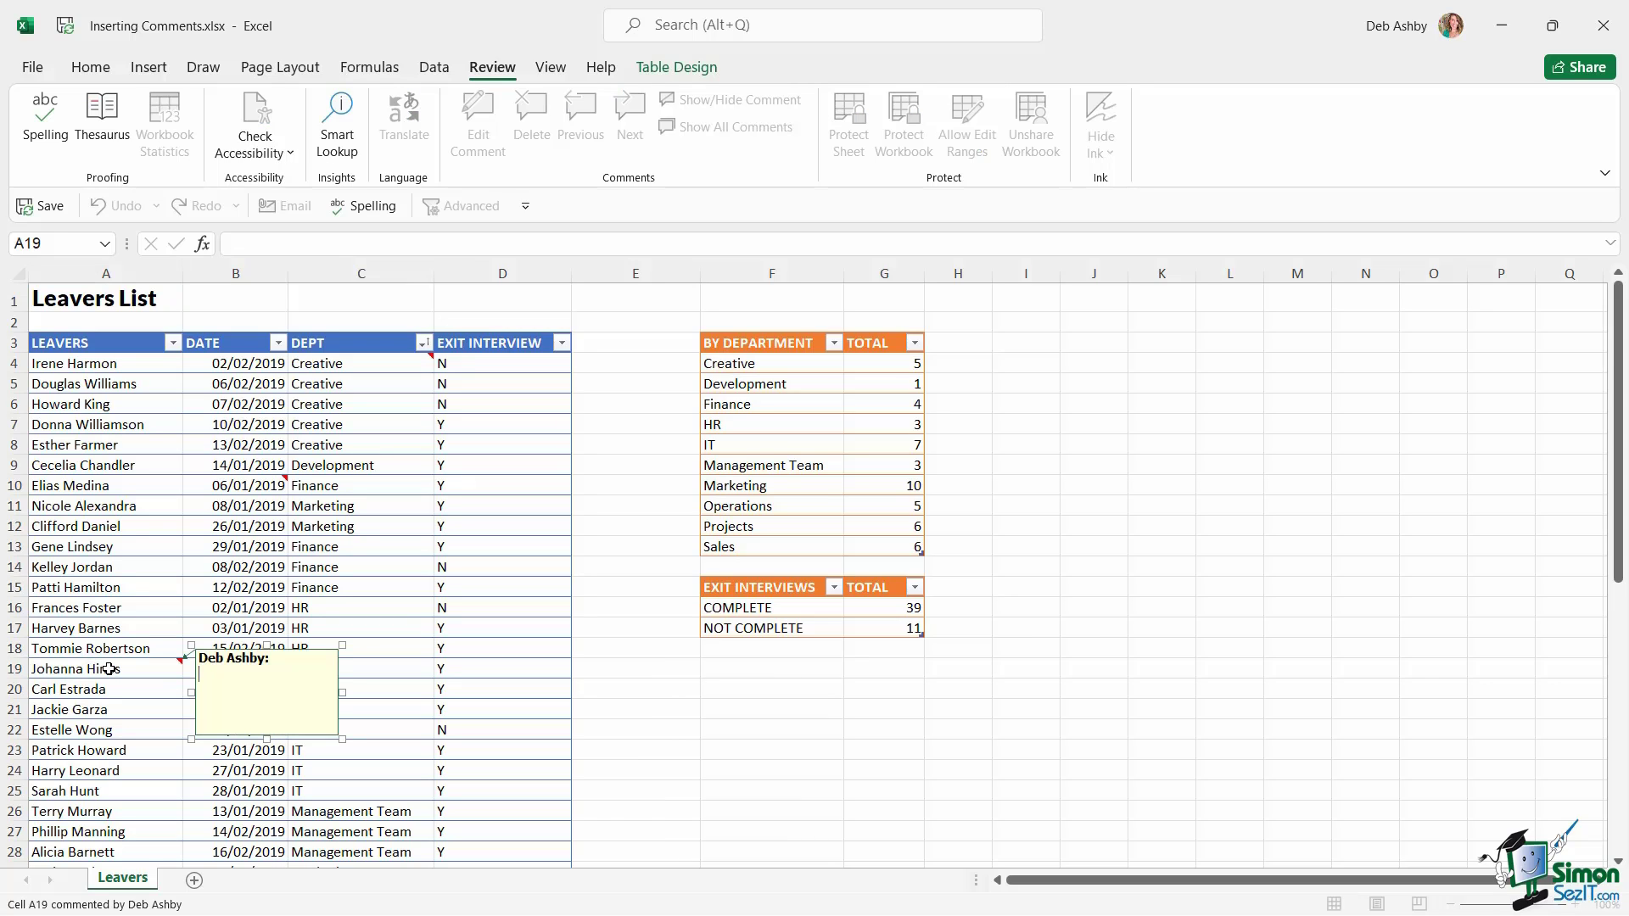
text(Check the spelling of this name)
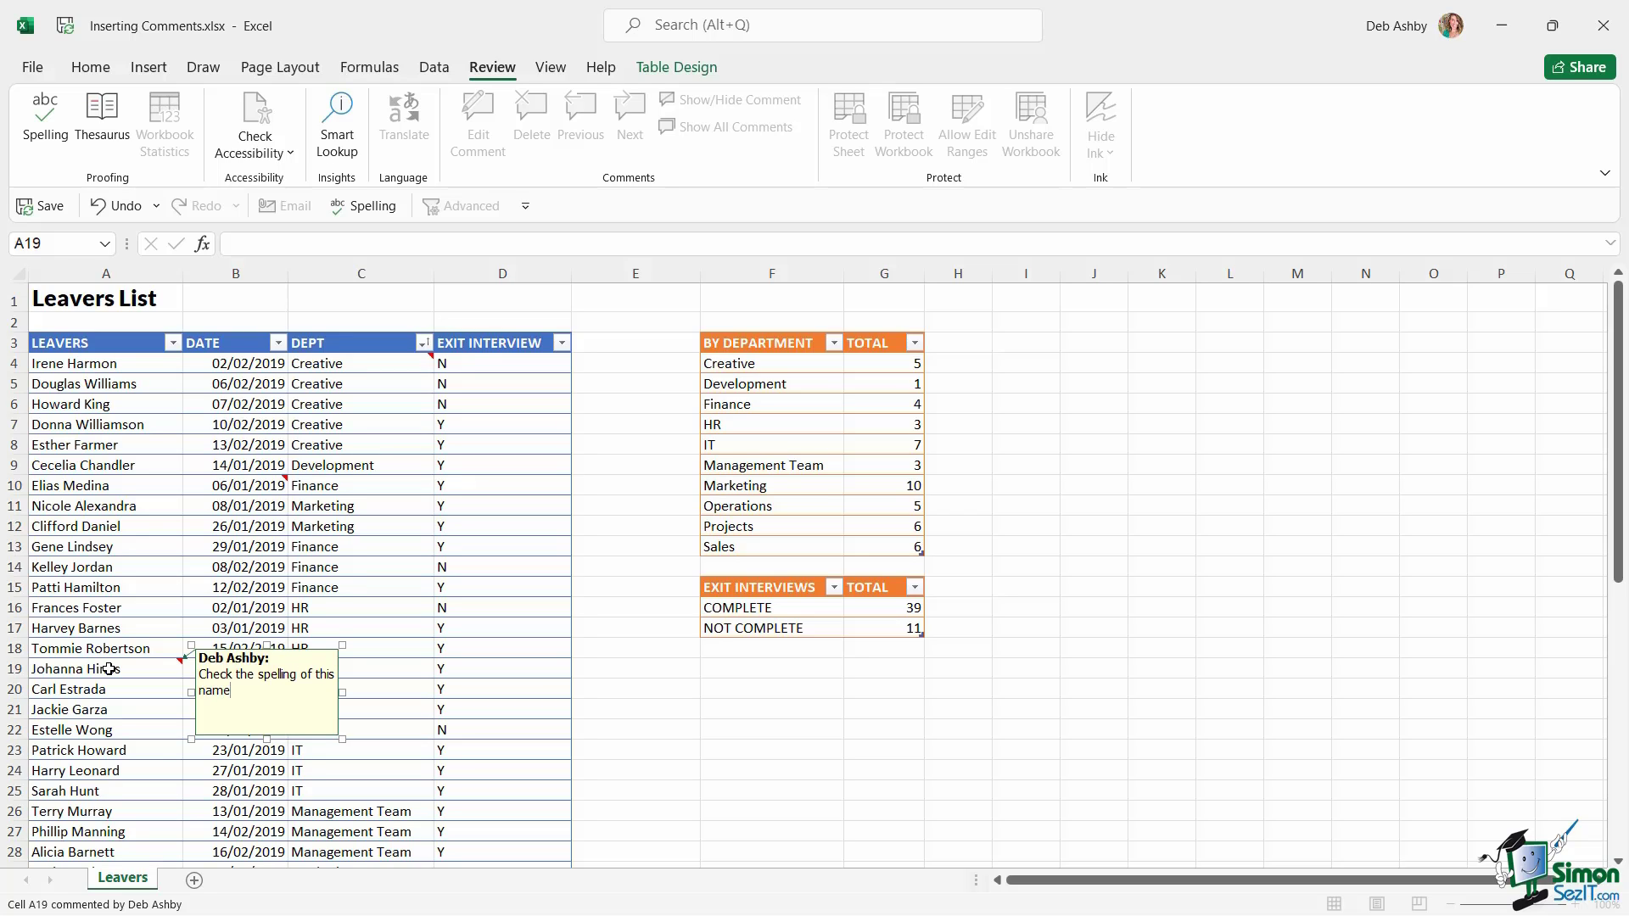
click(543, 607)
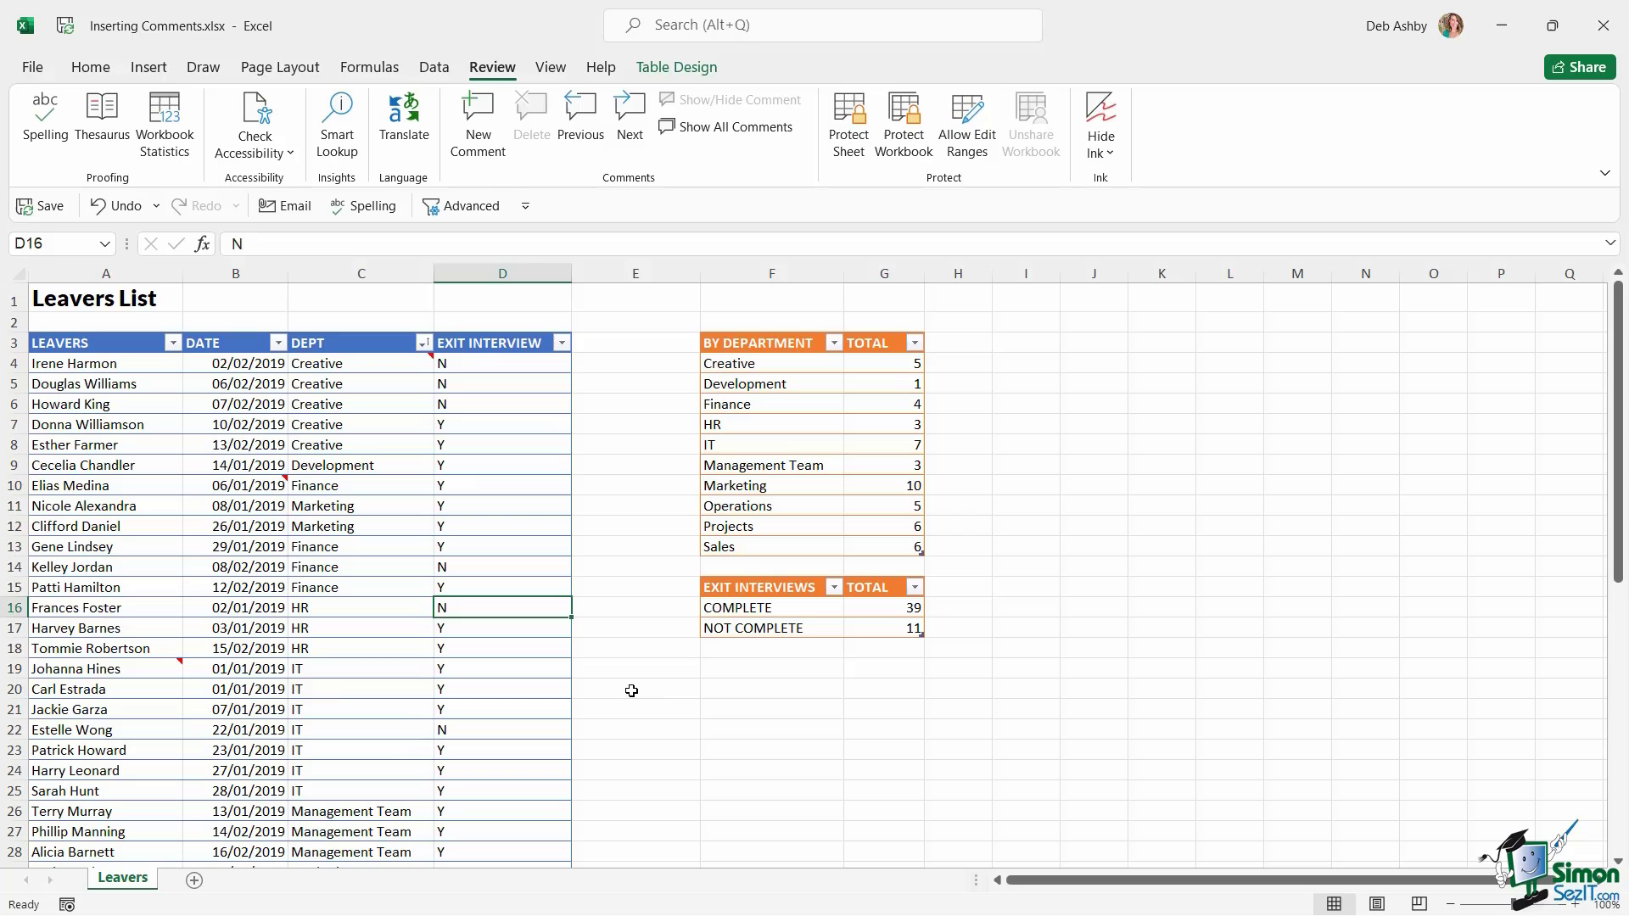
Step: In Excel Options > Advanced, set the comment display to 'Comments and indicators' and confirm
click(1230, 587)
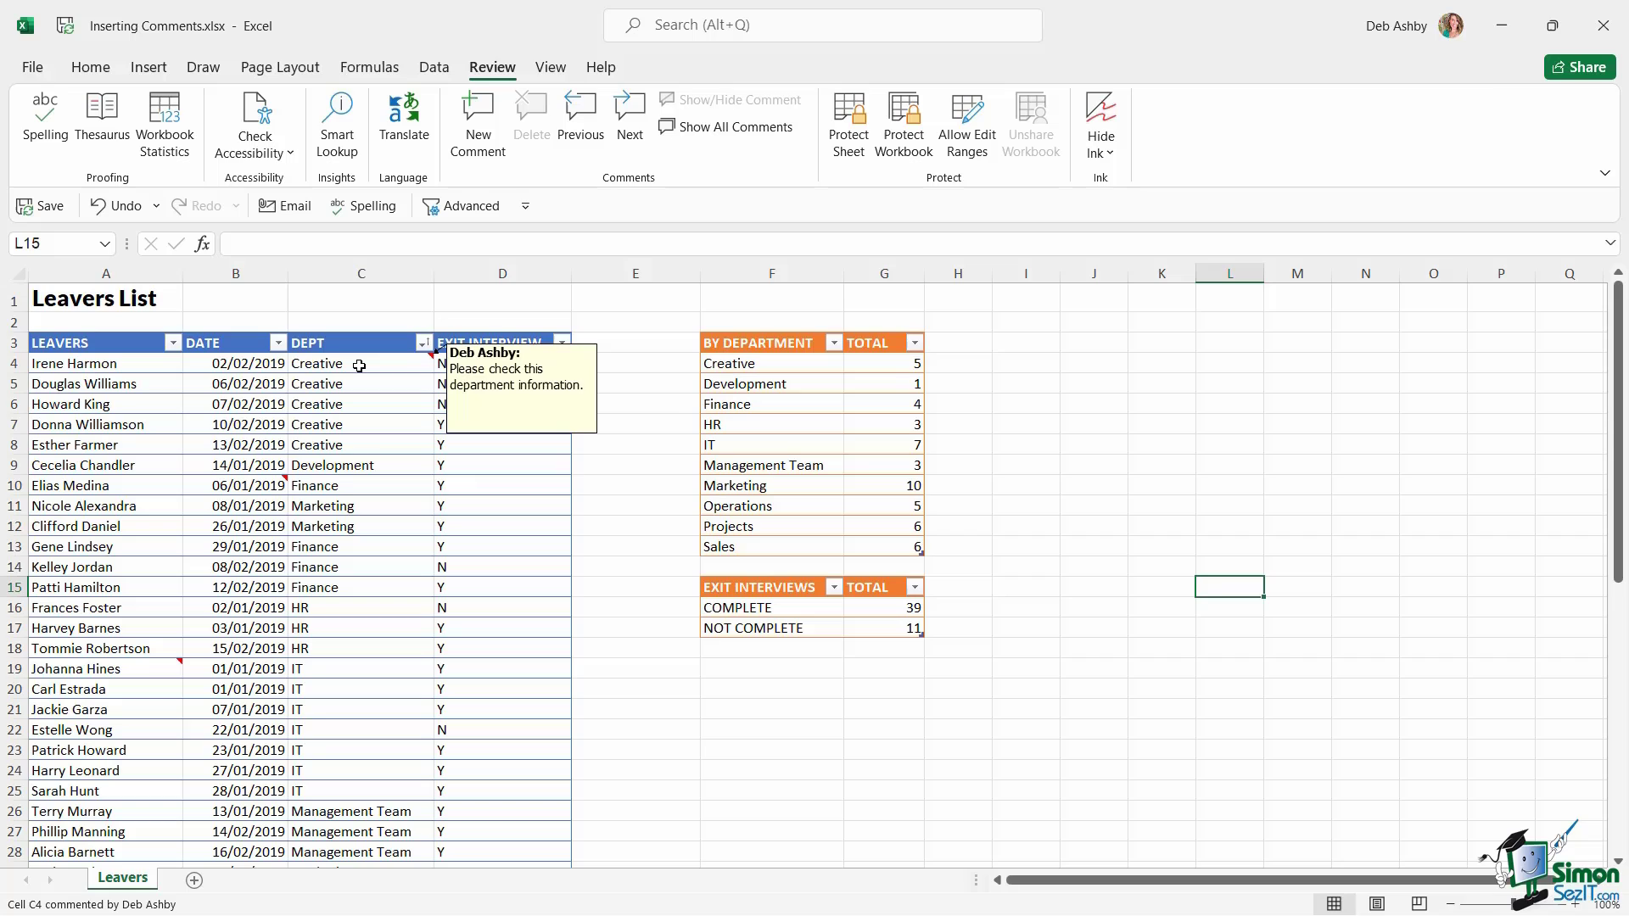
click(36, 66)
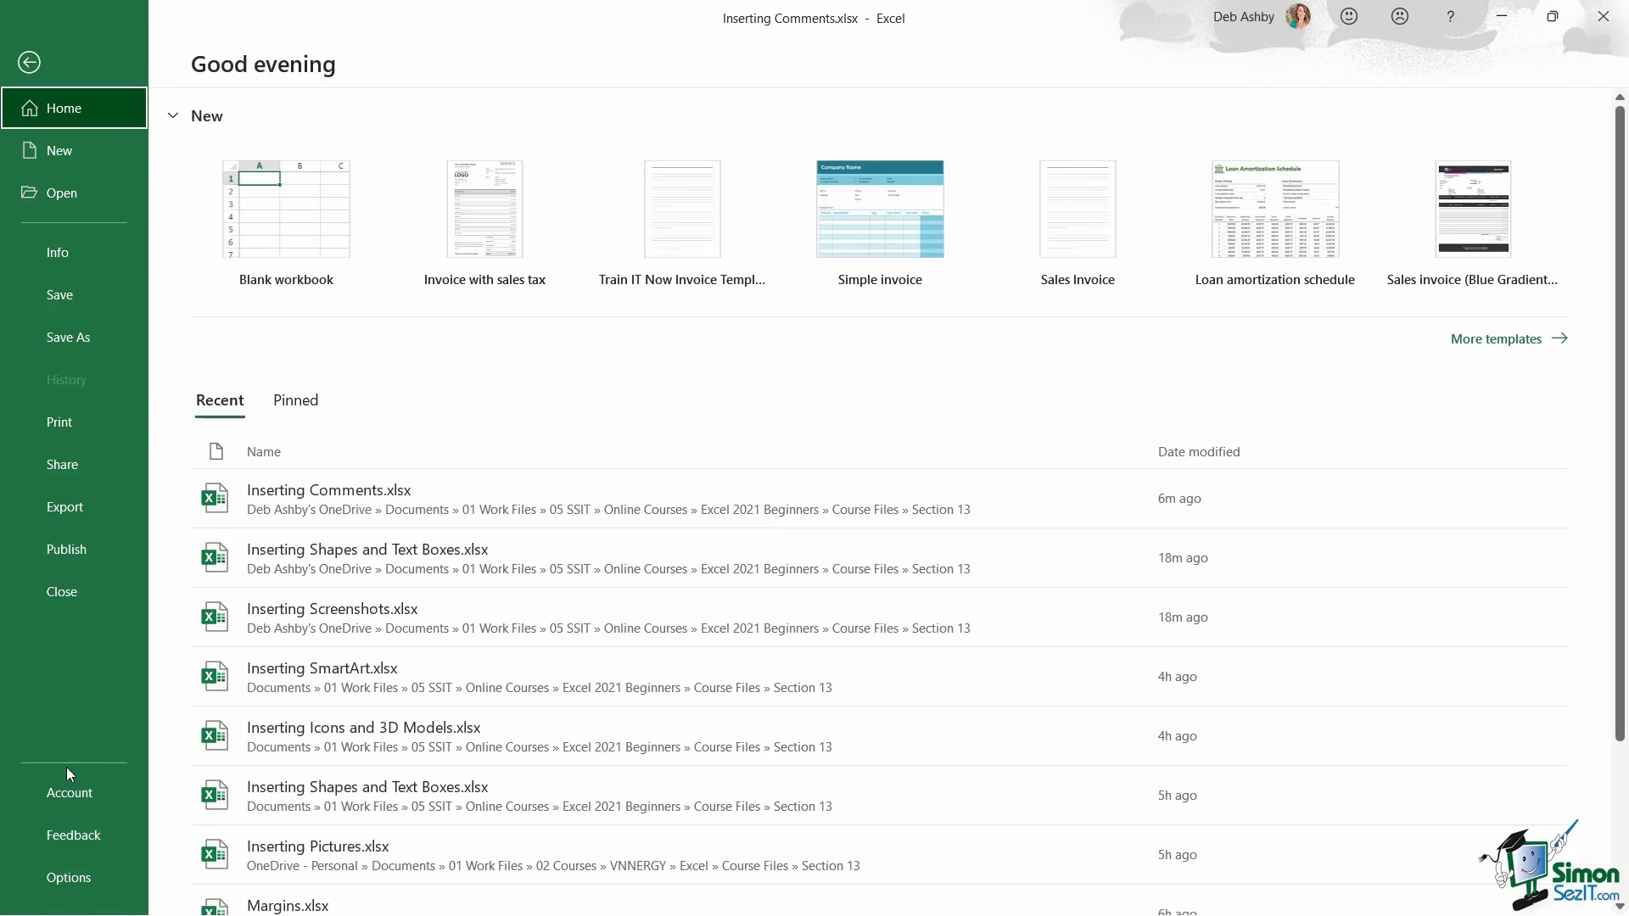
click(48, 876)
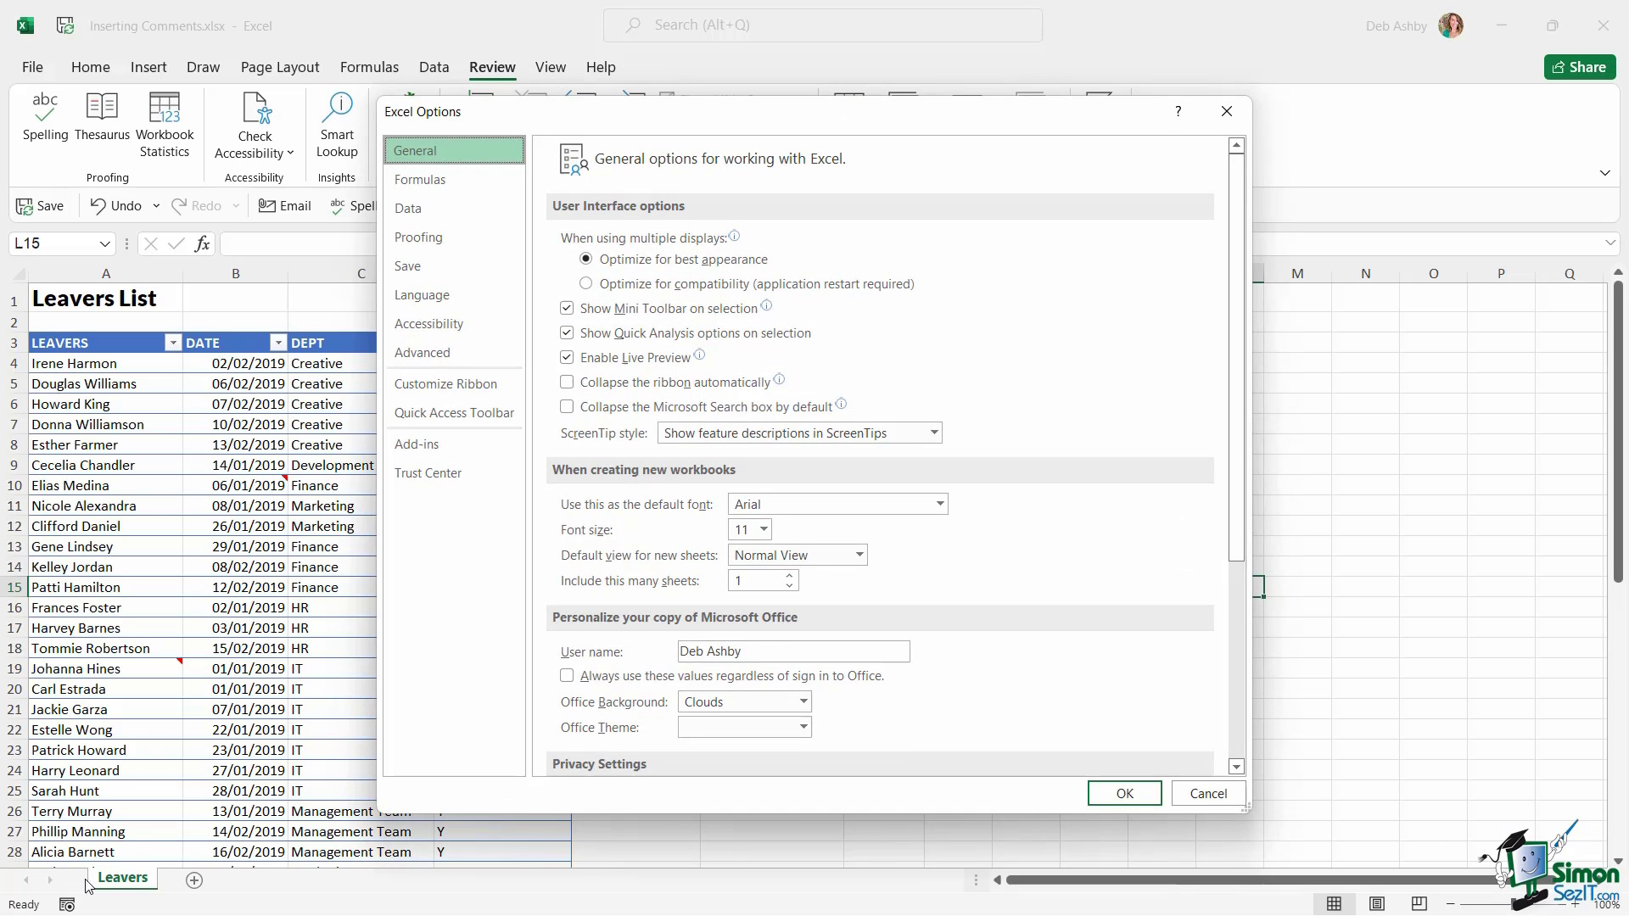
click(472, 355)
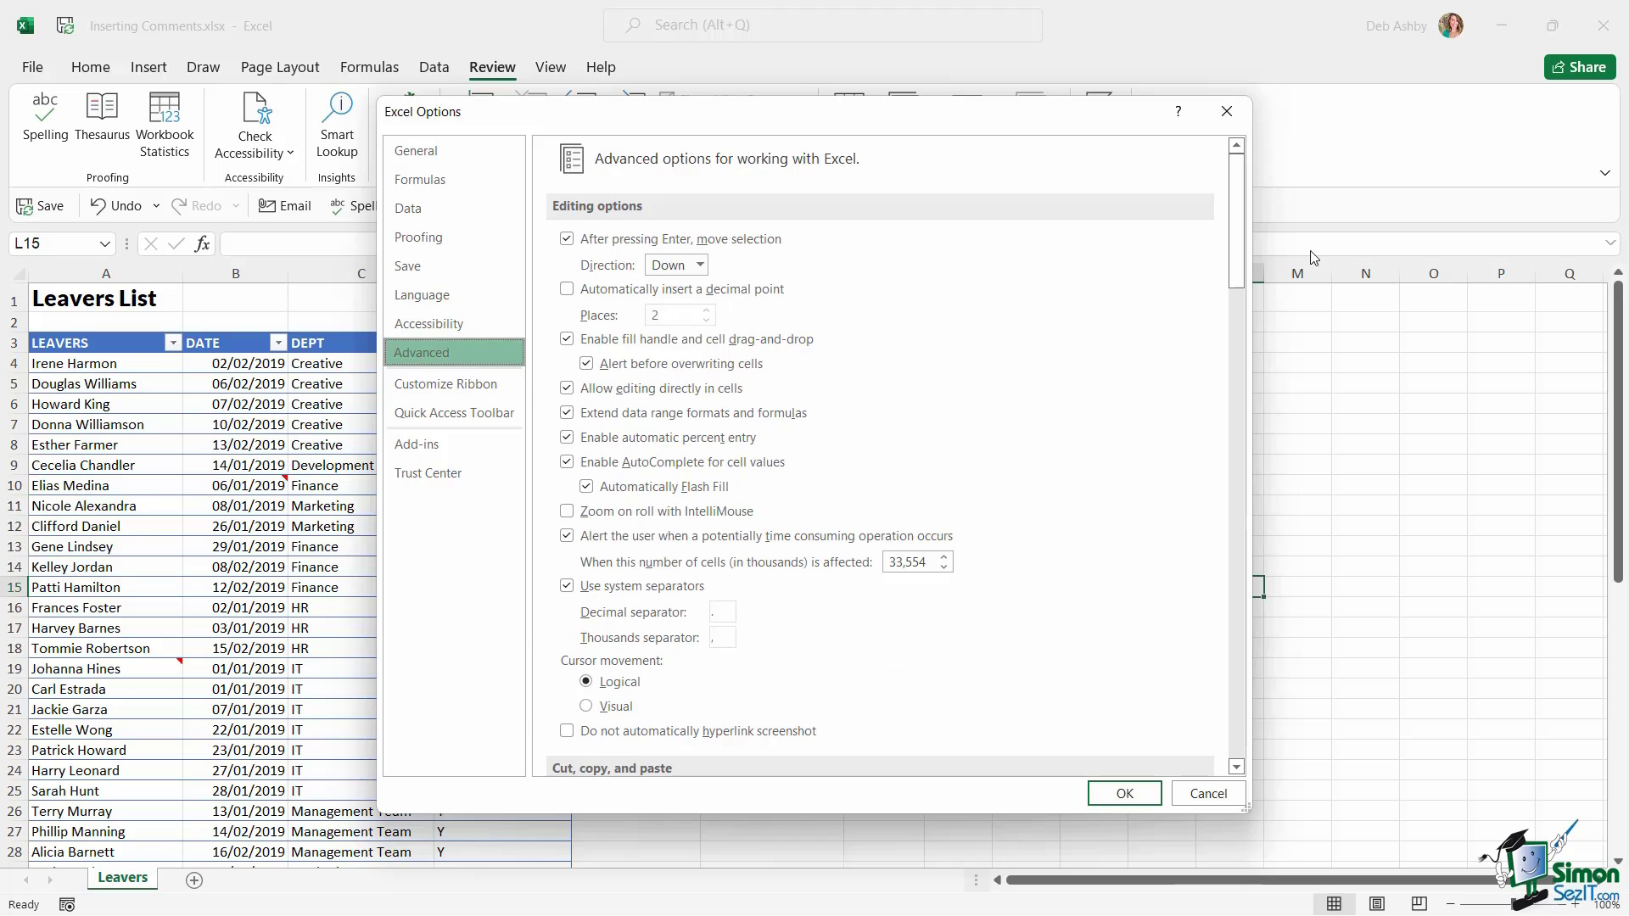
drag(1245, 216, 1244, 465)
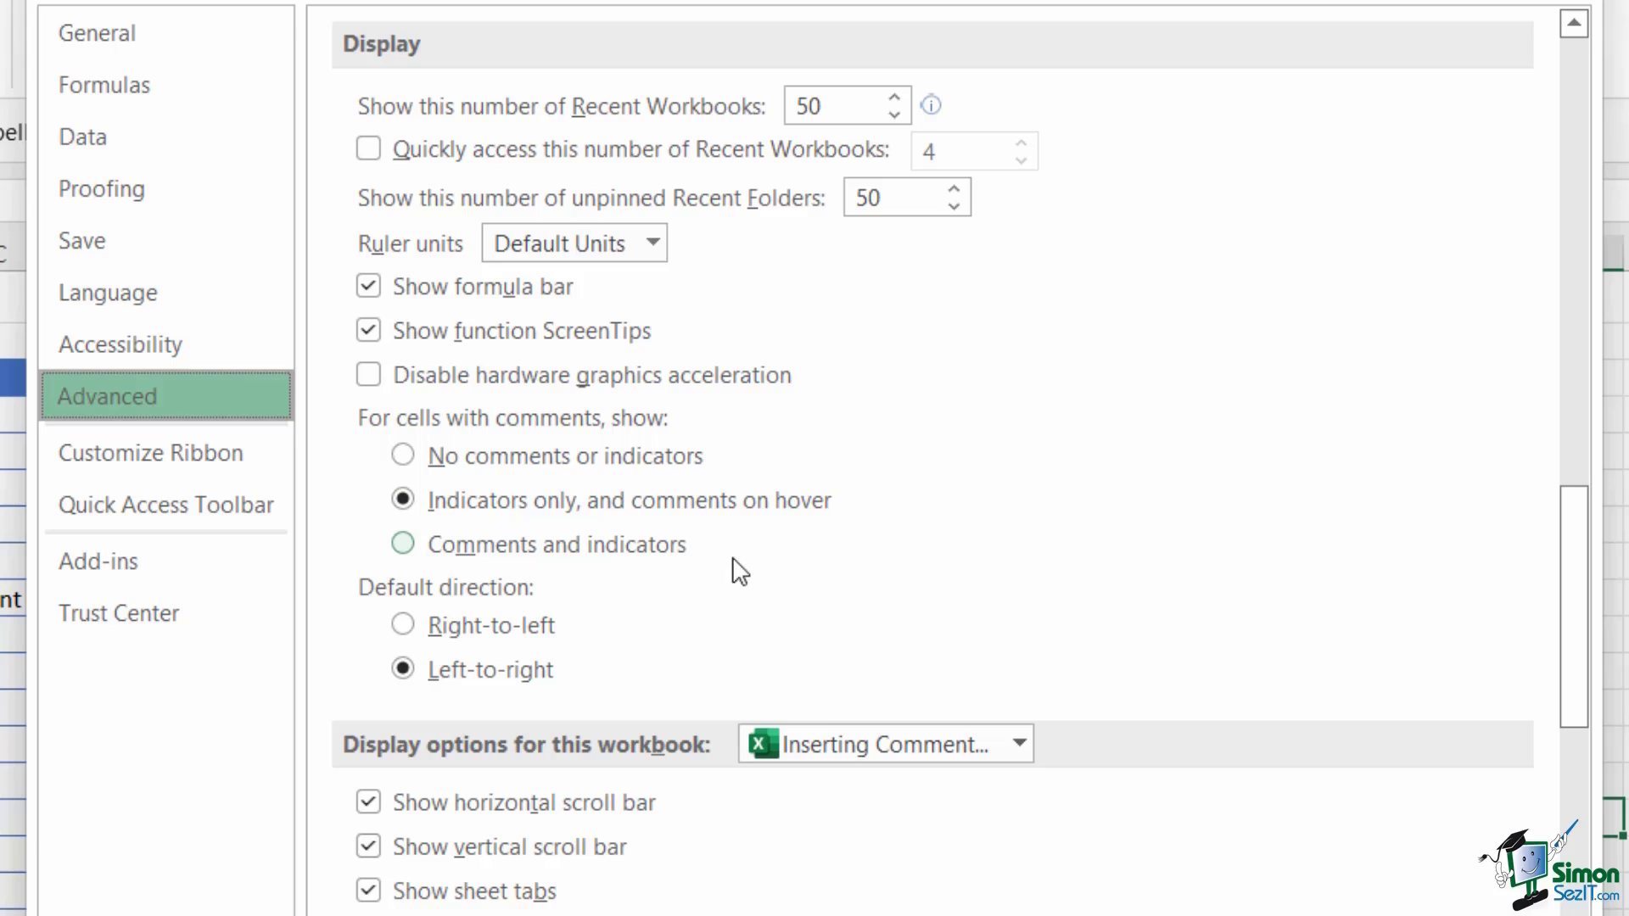
click(403, 544)
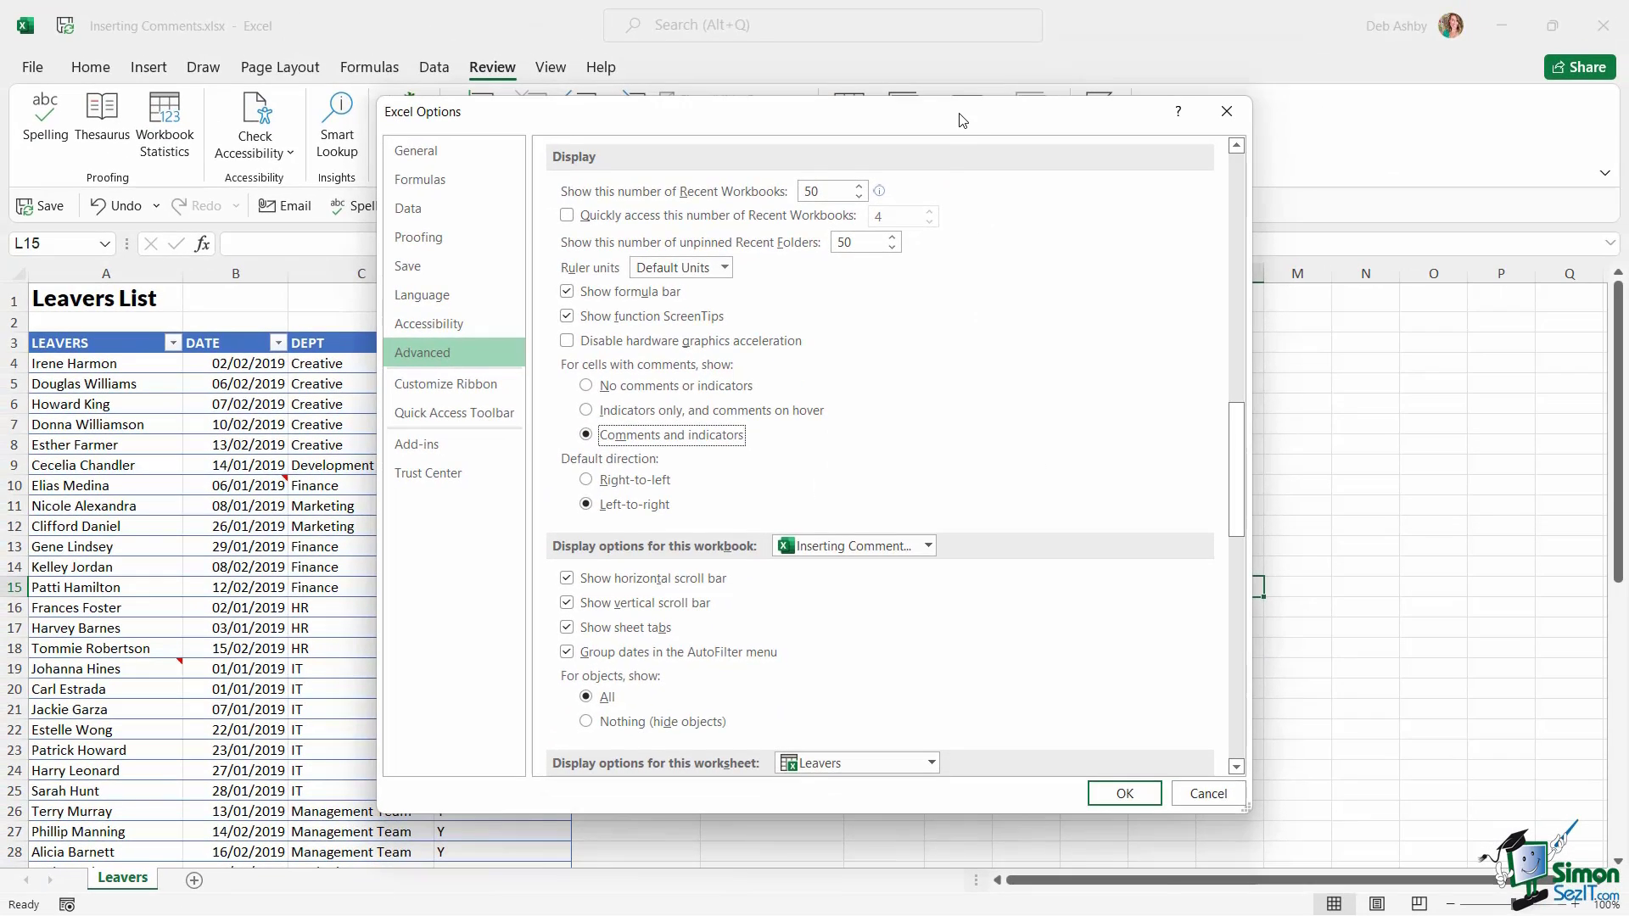
drag(971, 97, 732, 74)
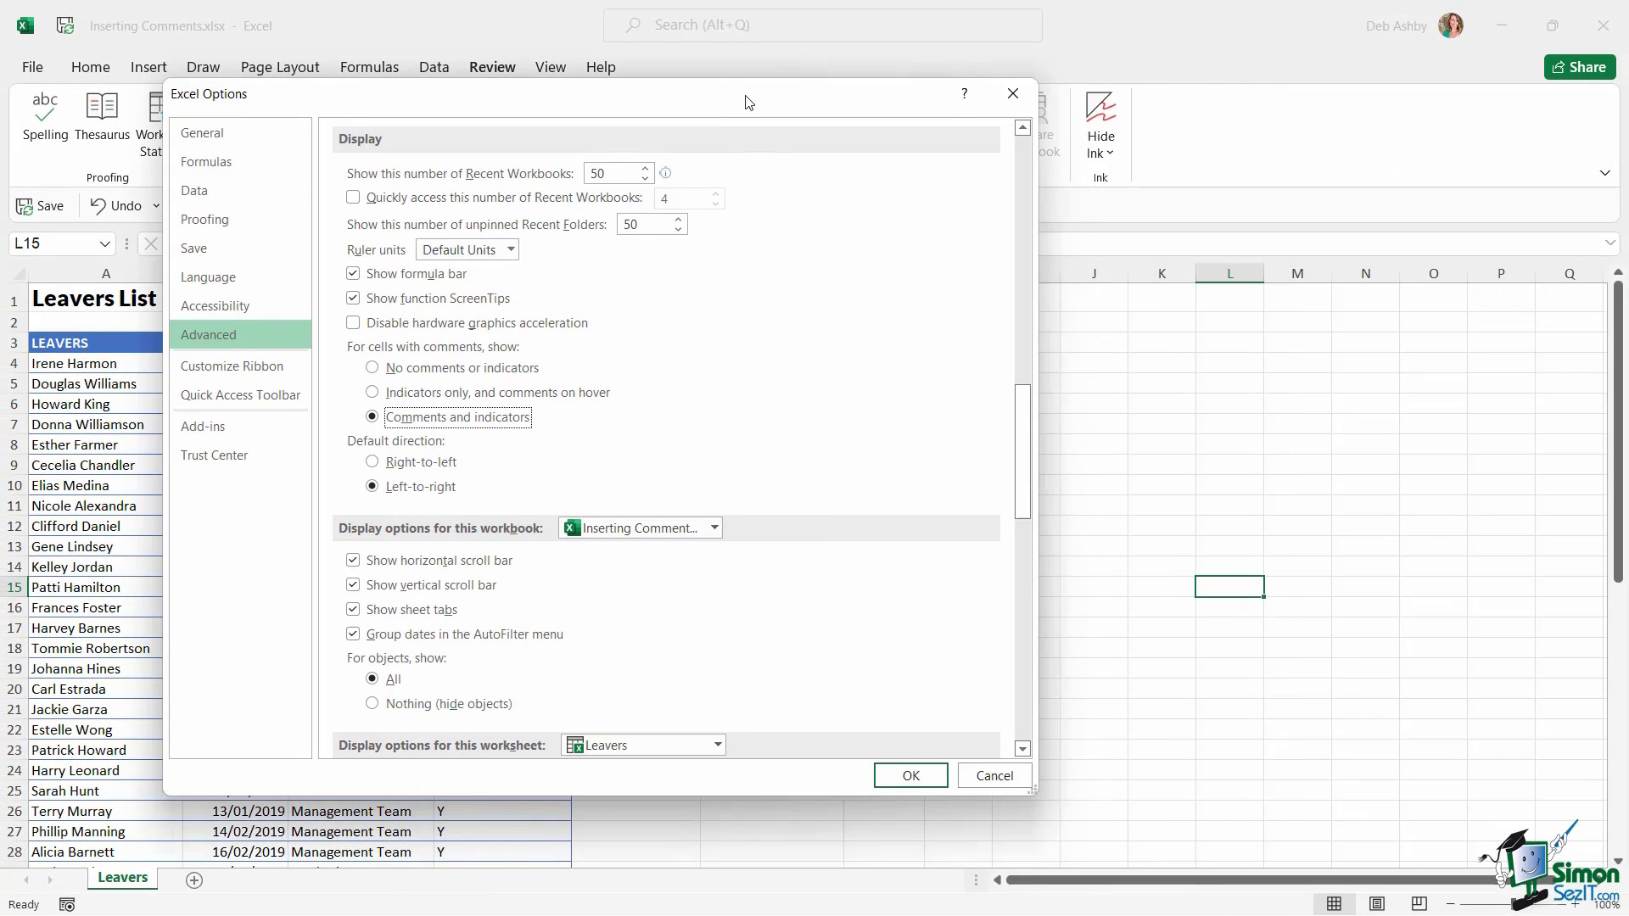
click(910, 775)
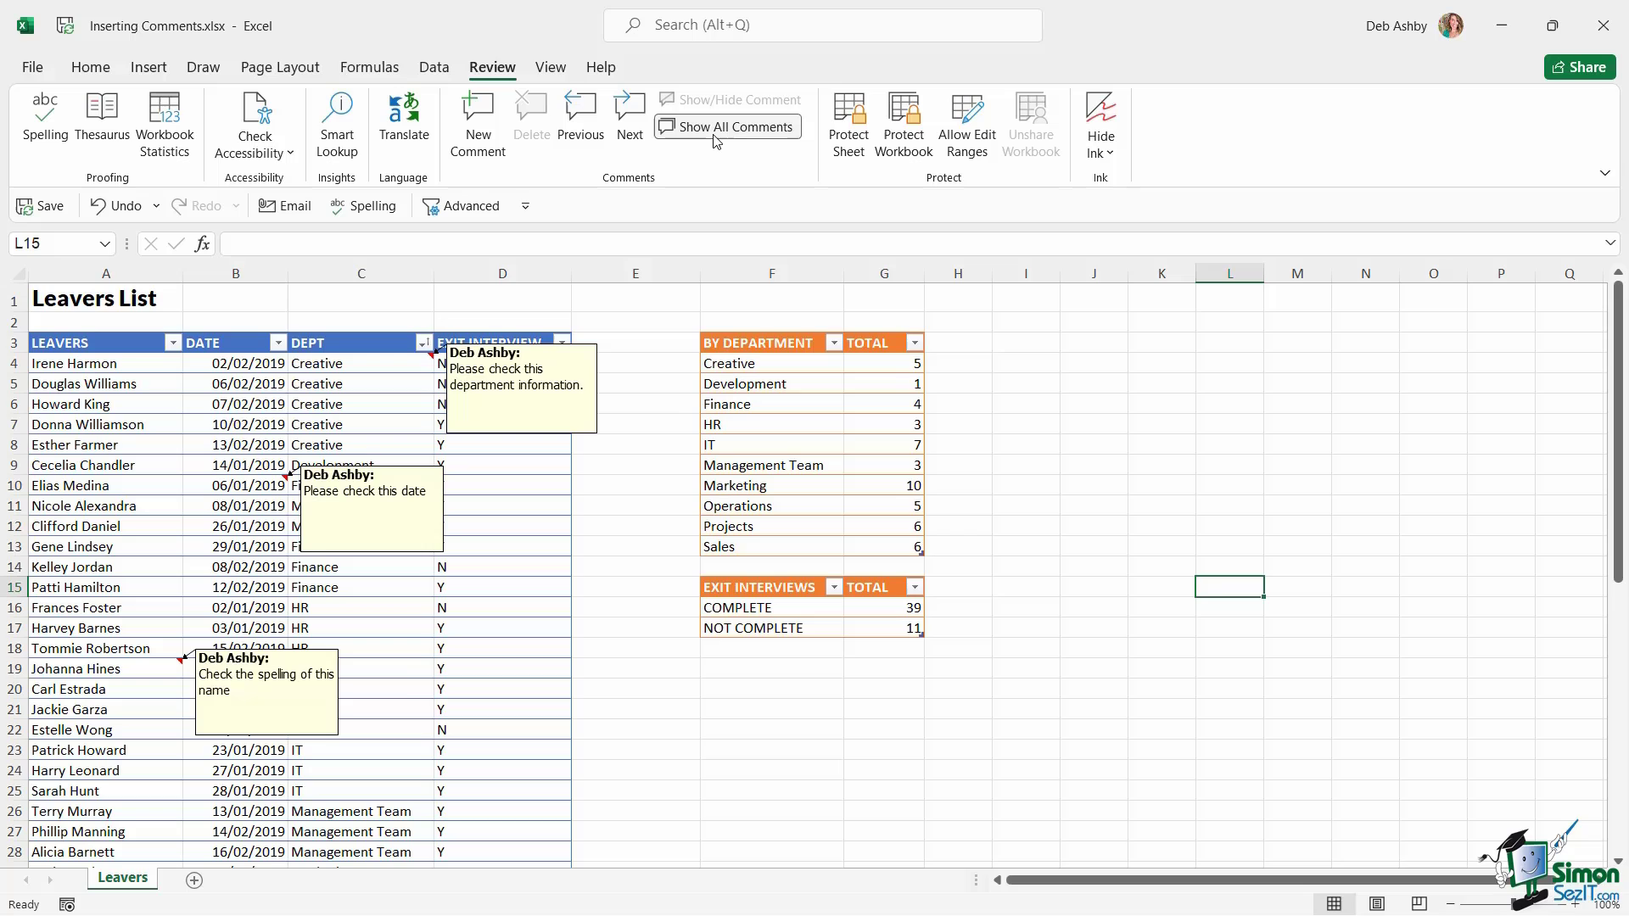
Step: Turn off Show All Comments so only red indicators remain
click(734, 127)
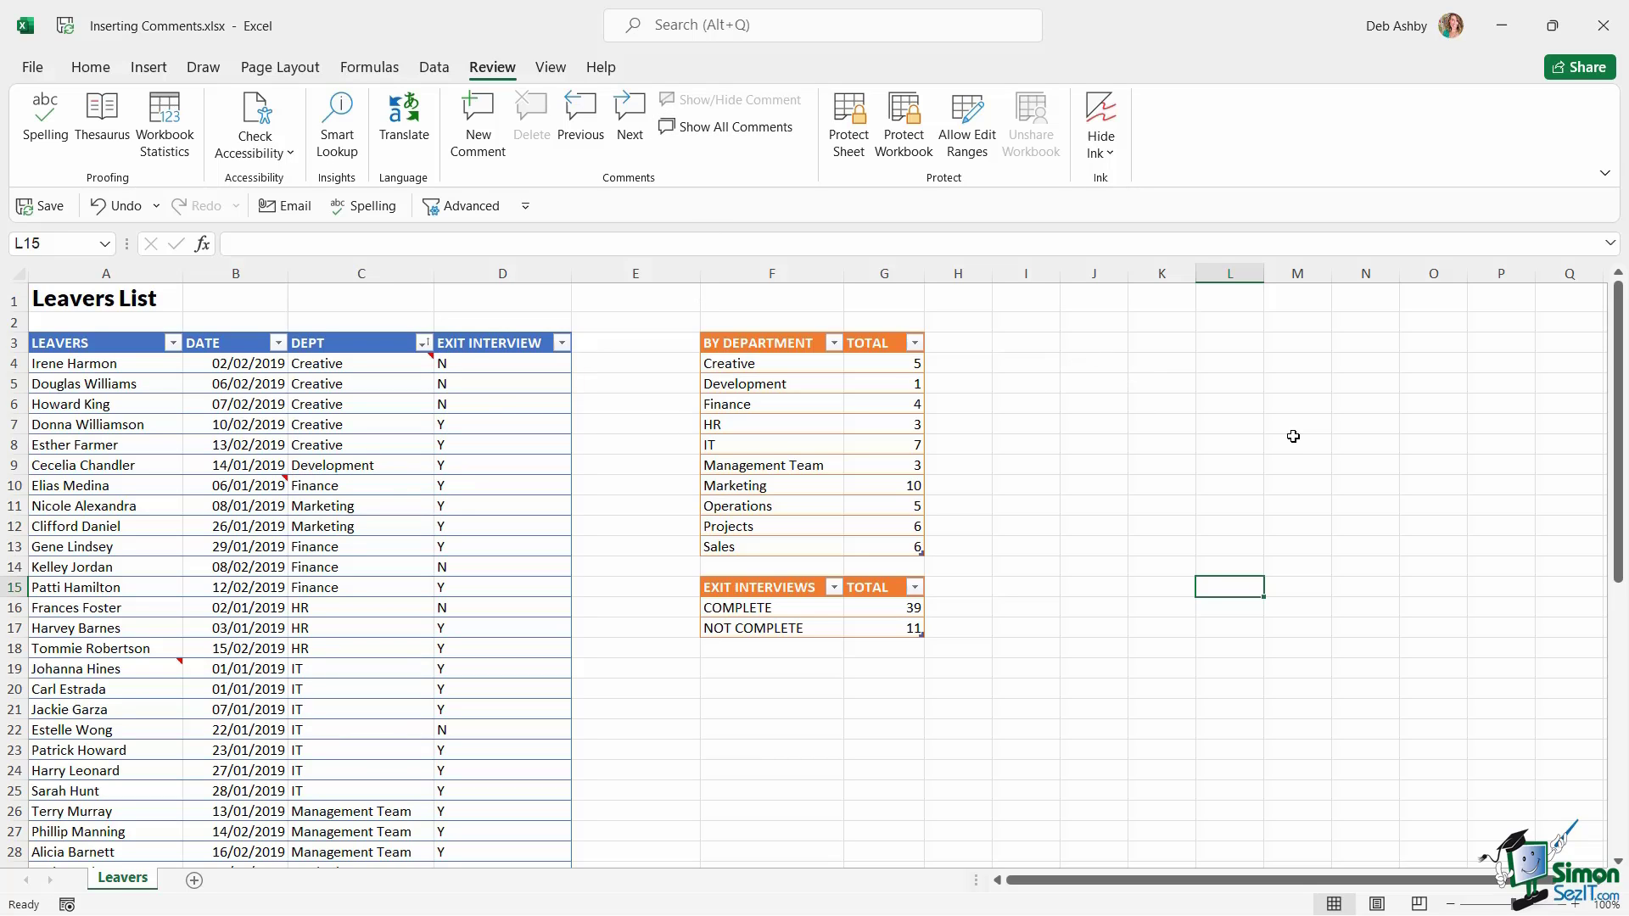
key(alt+r)
key(n)
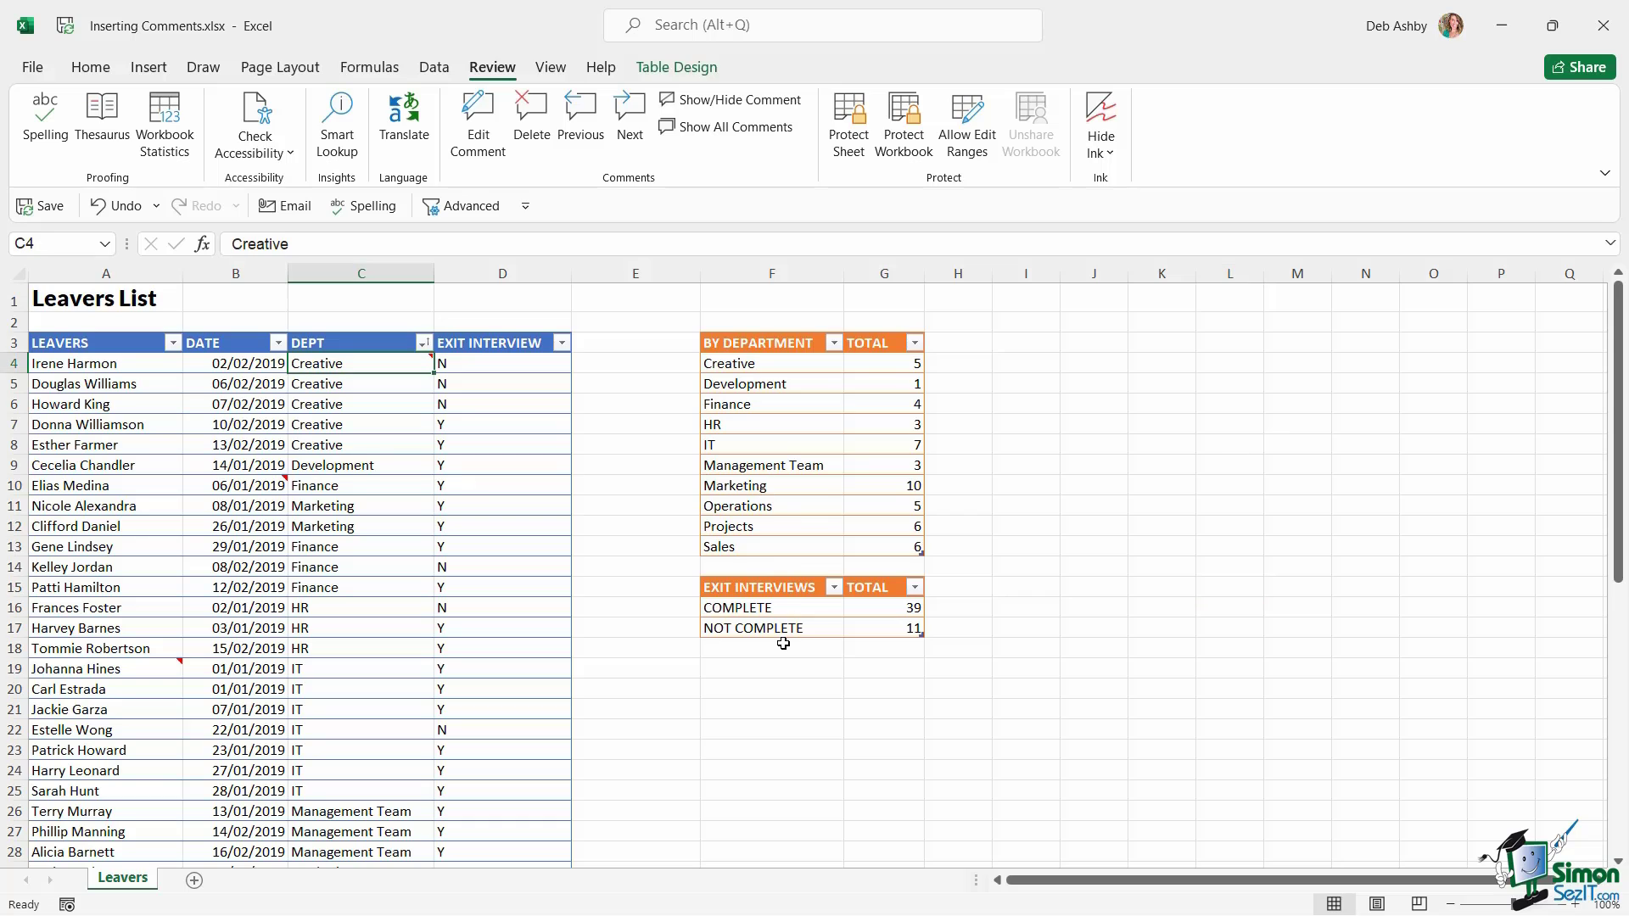
Step: Edit C4's comment, adding 'Add mor' on a new line
click(478, 135)
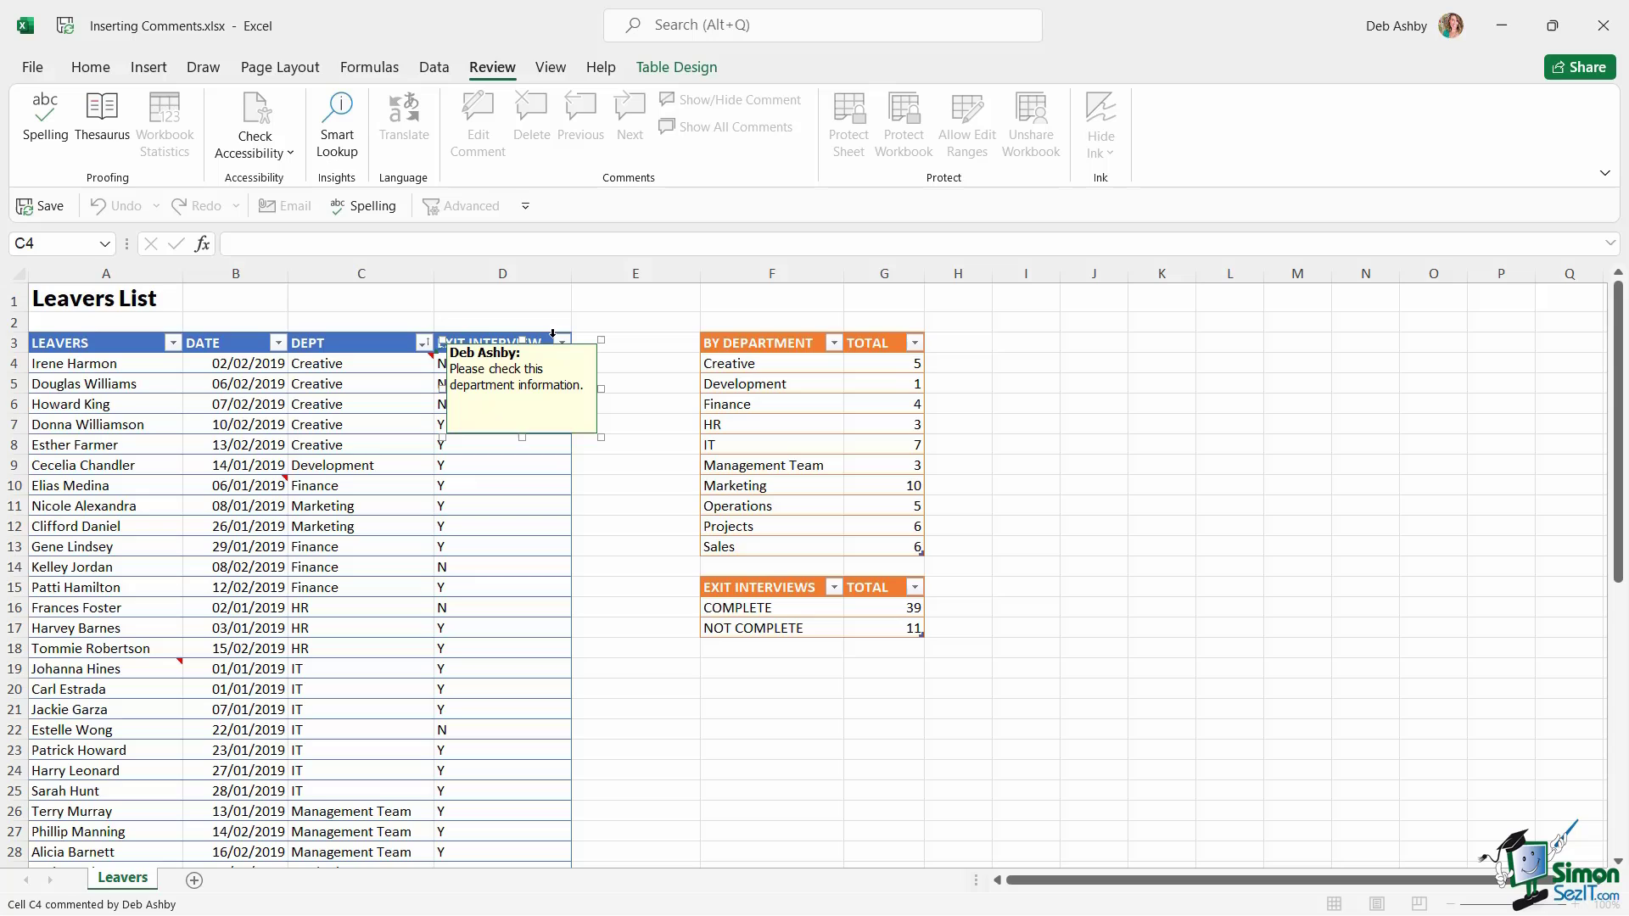
key(Return)
text(Add more text)
click(389, 366)
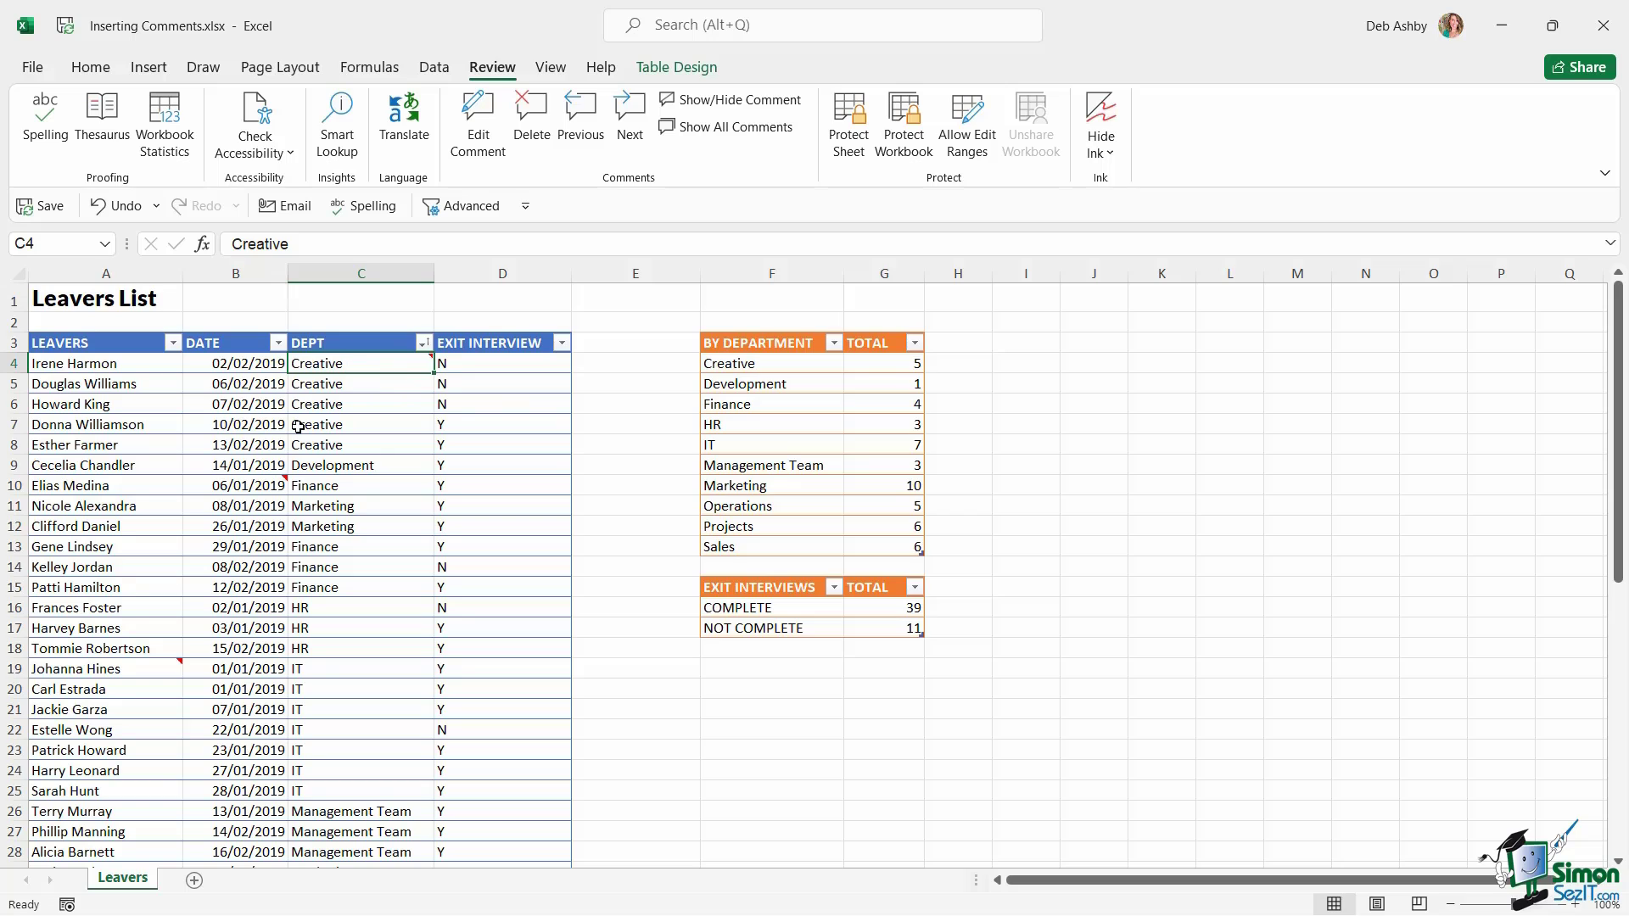
Step: Delete the comment on cell C4 using Review > Delete
ctrl+click(262, 483)
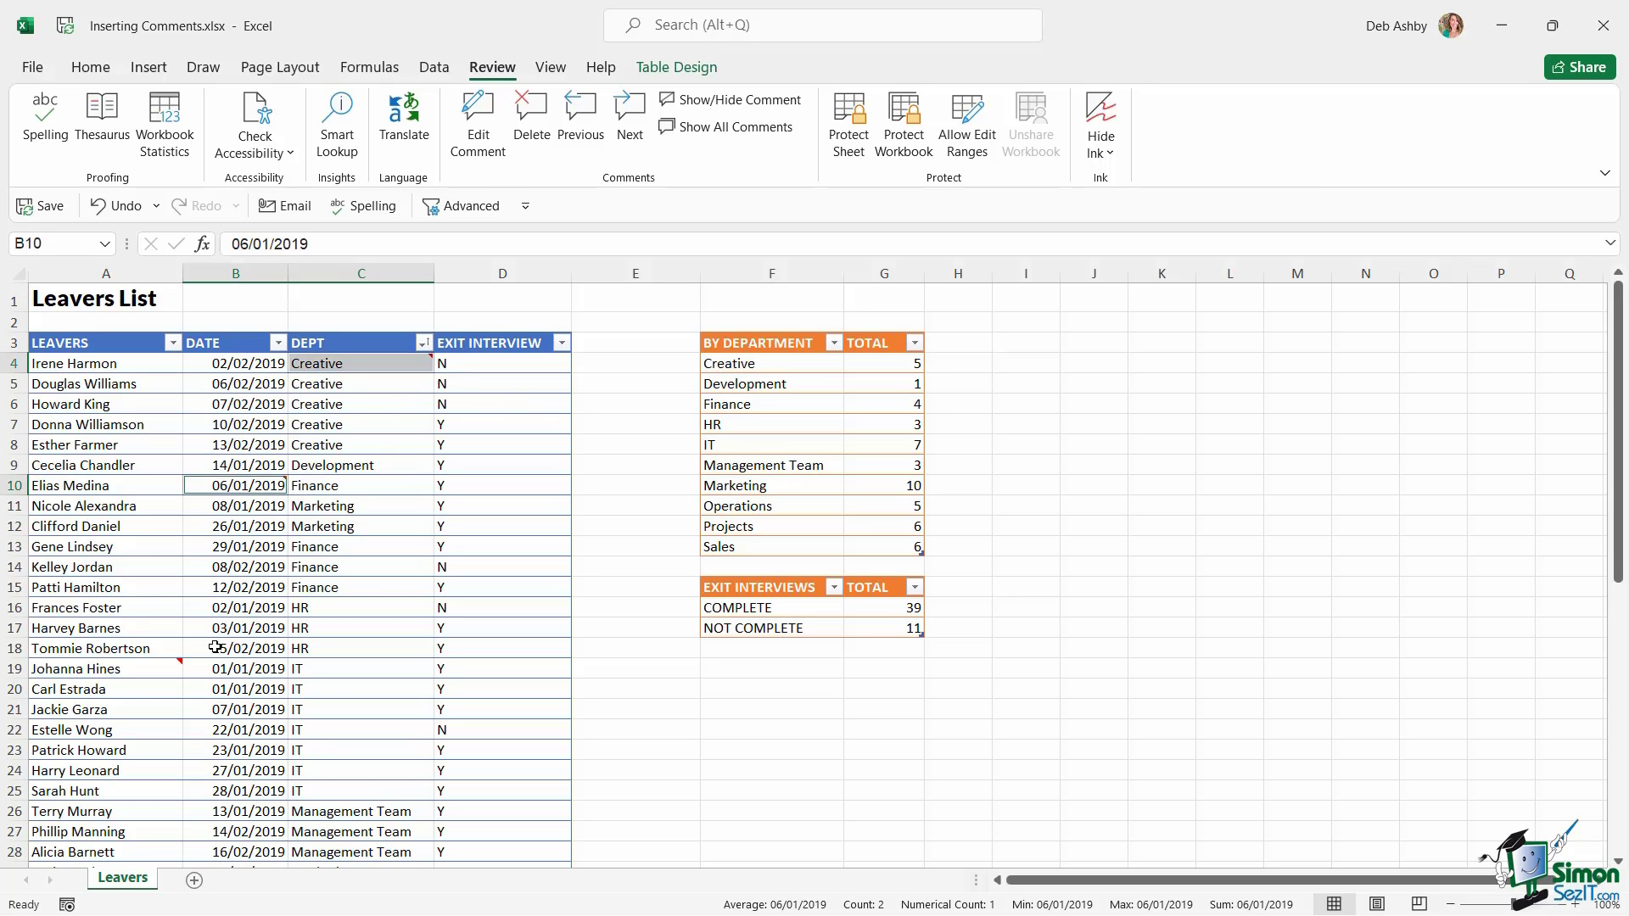
ctrl+click(165, 669)
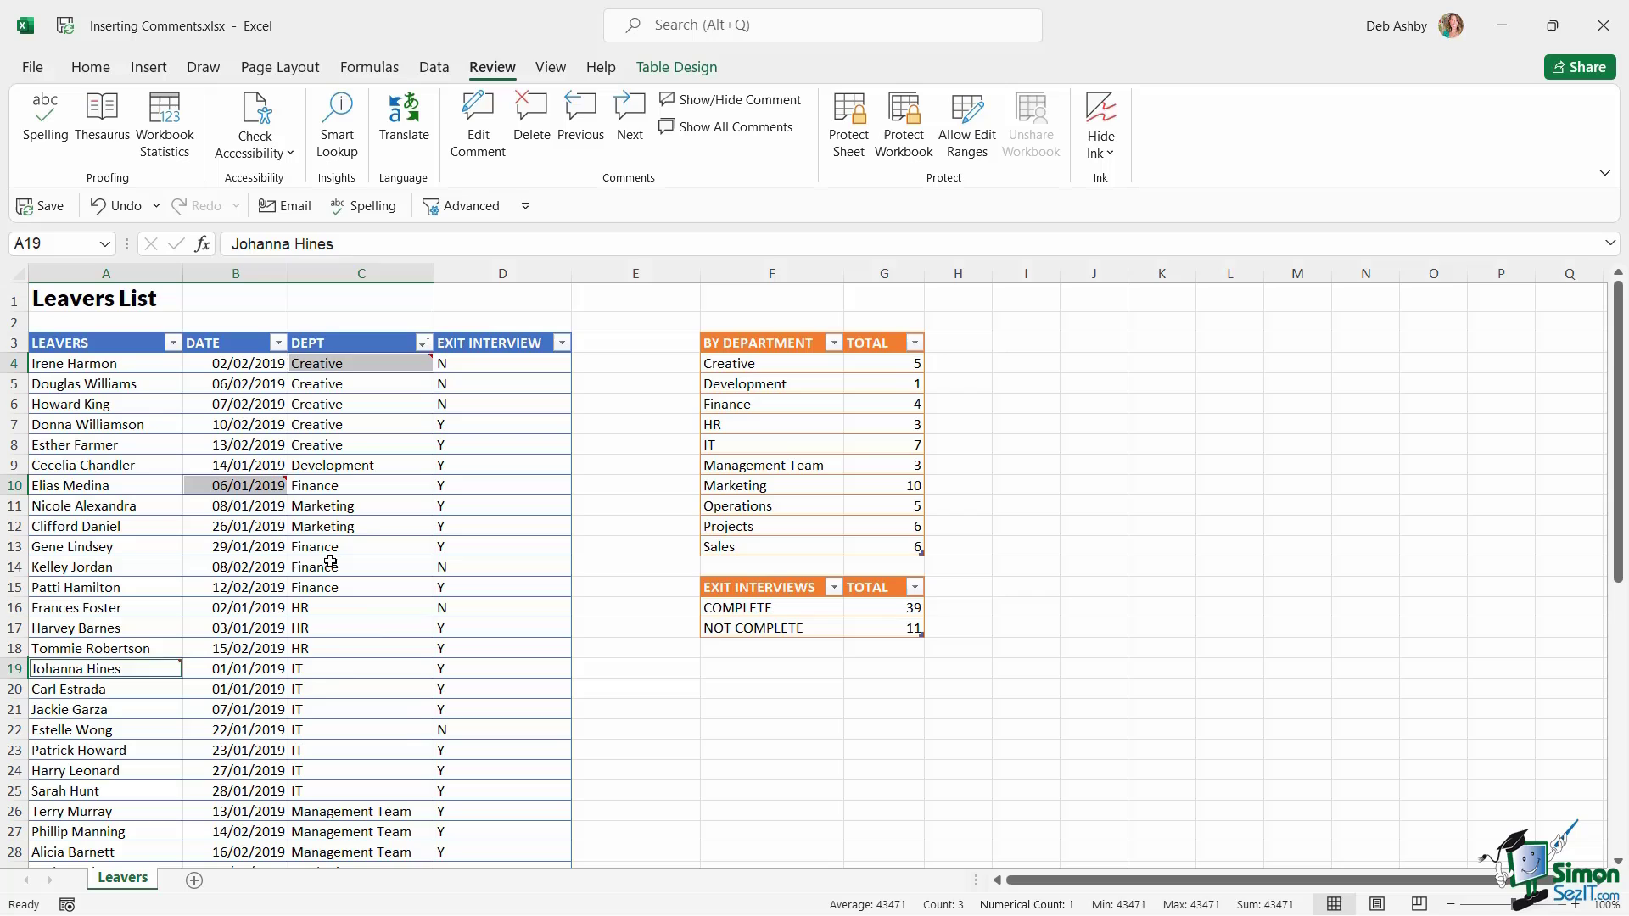
click(351, 365)
click(537, 125)
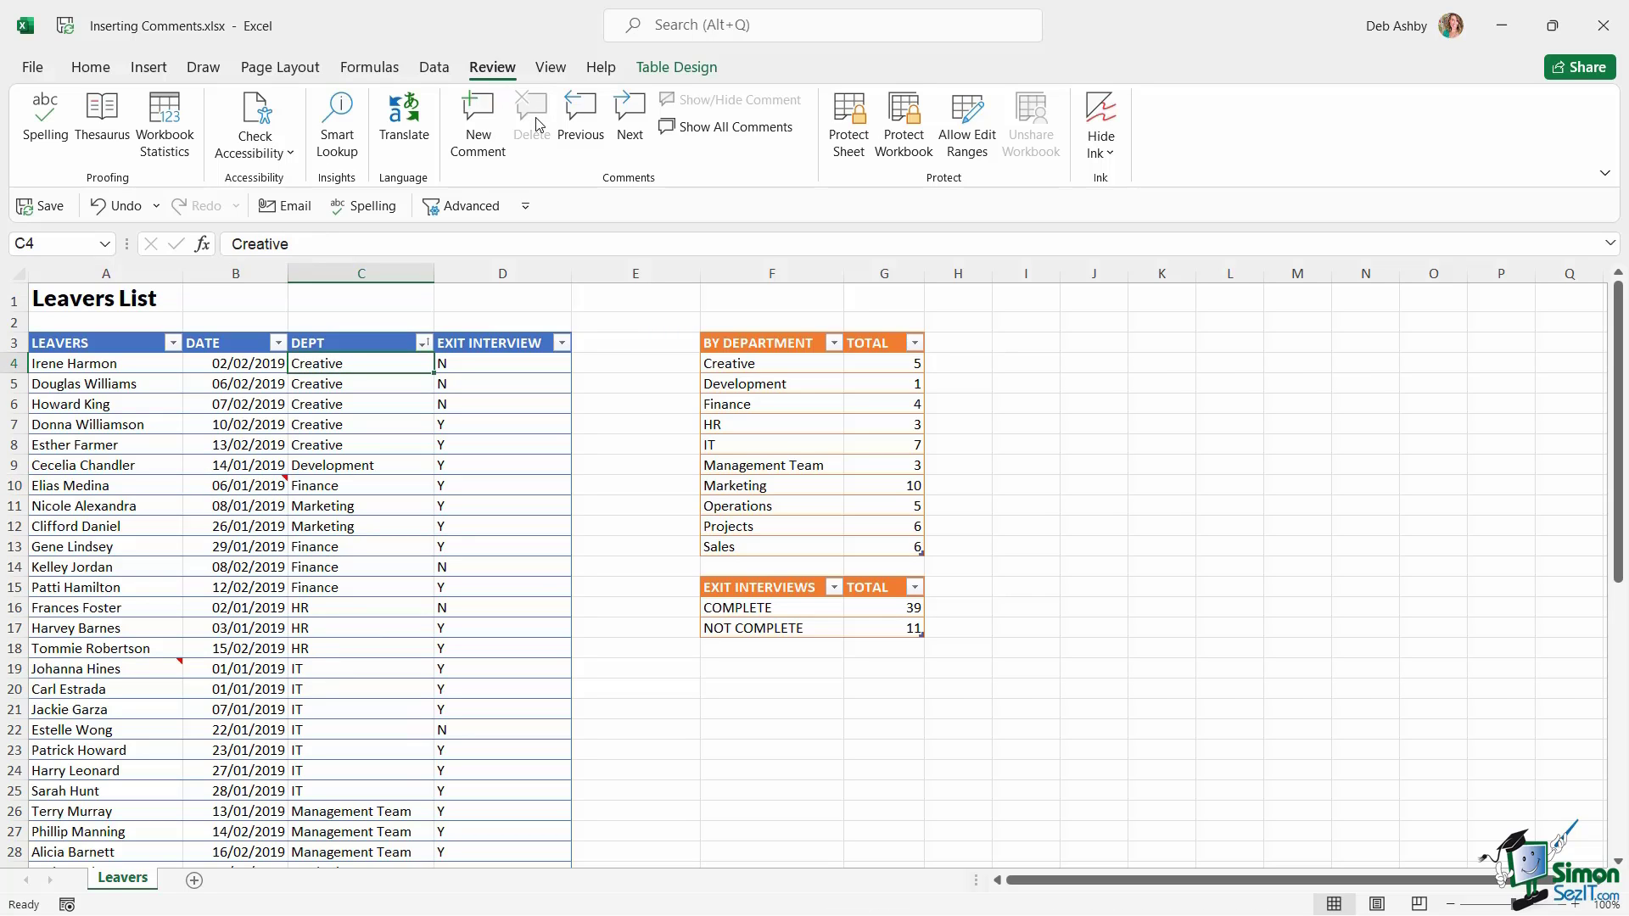
Step: Bring up B10's right-click menu and cancel it, keeping its comment
click(255, 486)
right_click(263, 487)
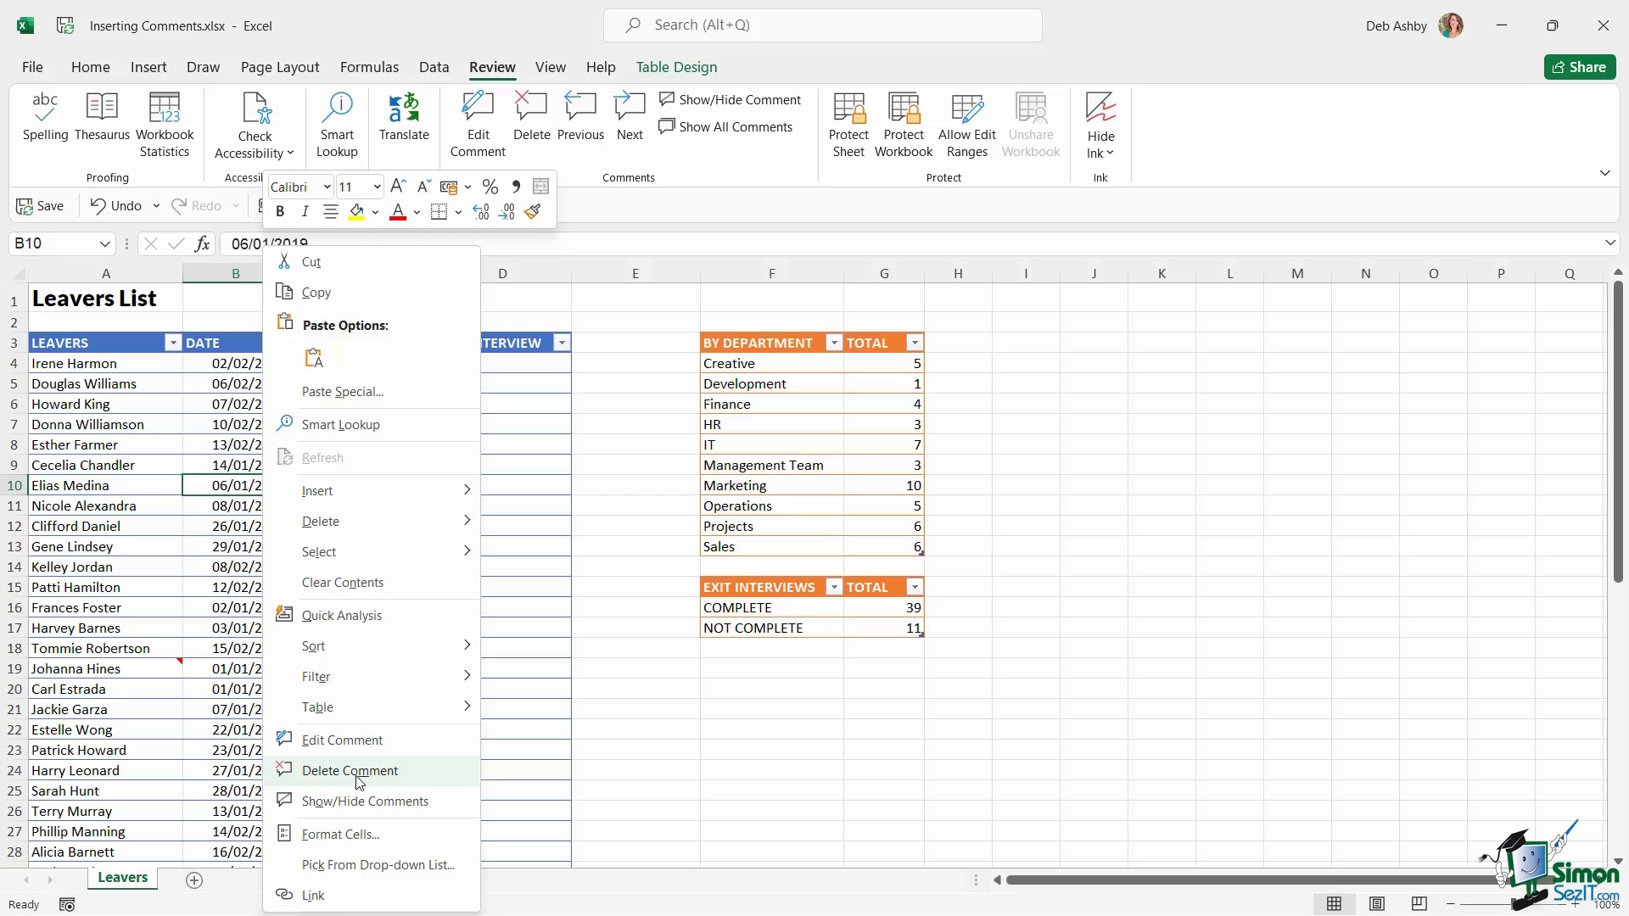
key(Escape)
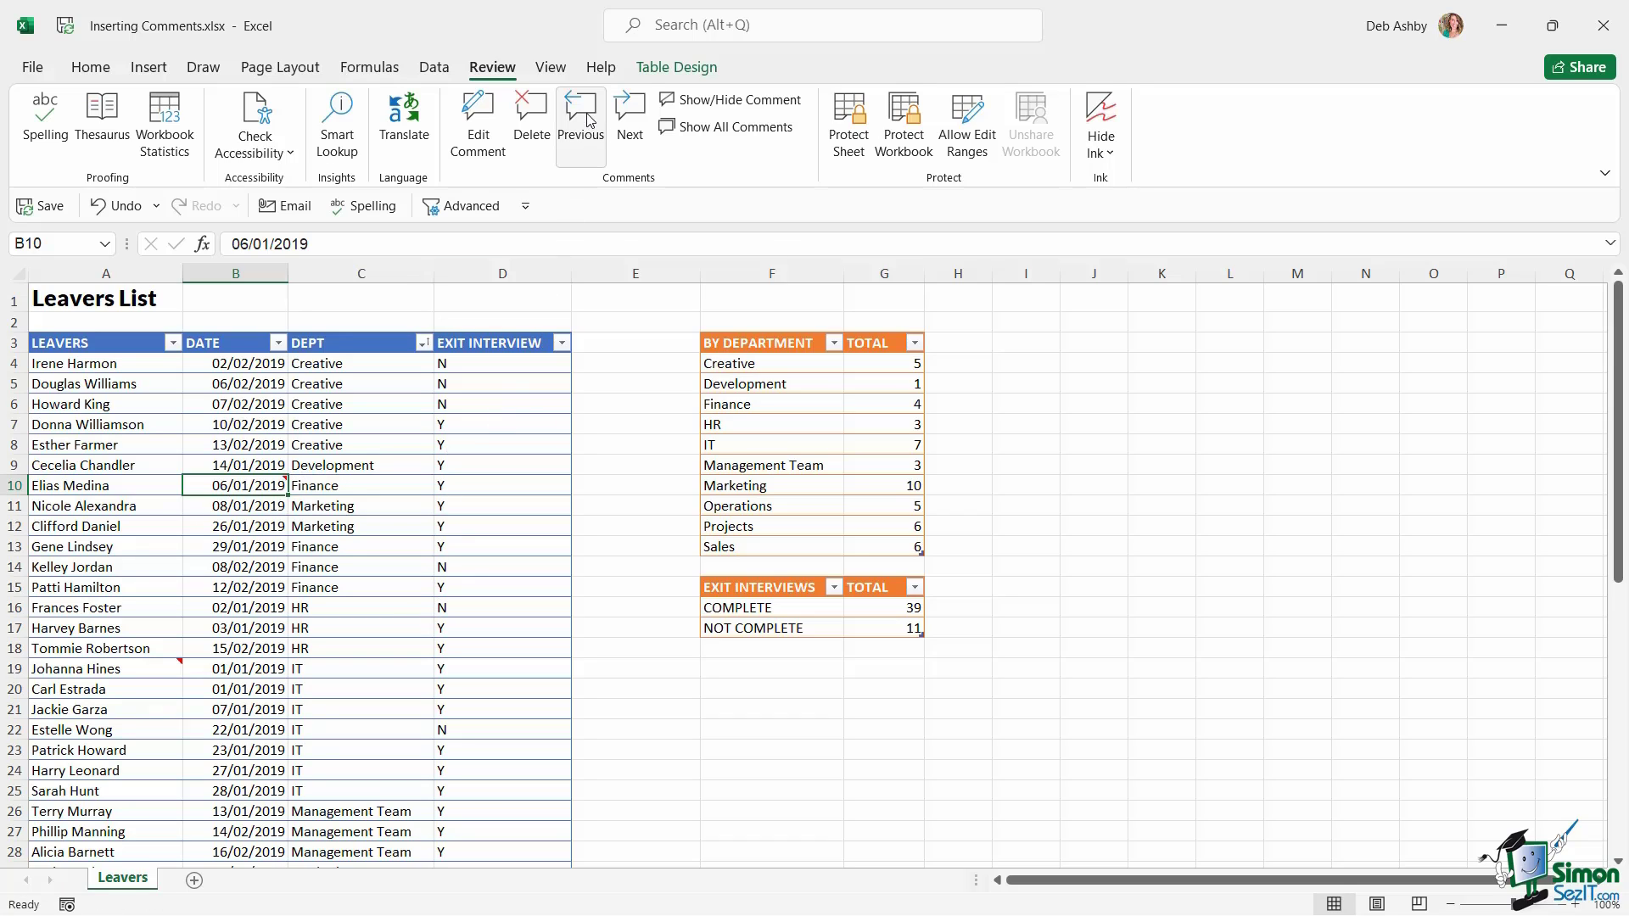
click(628, 129)
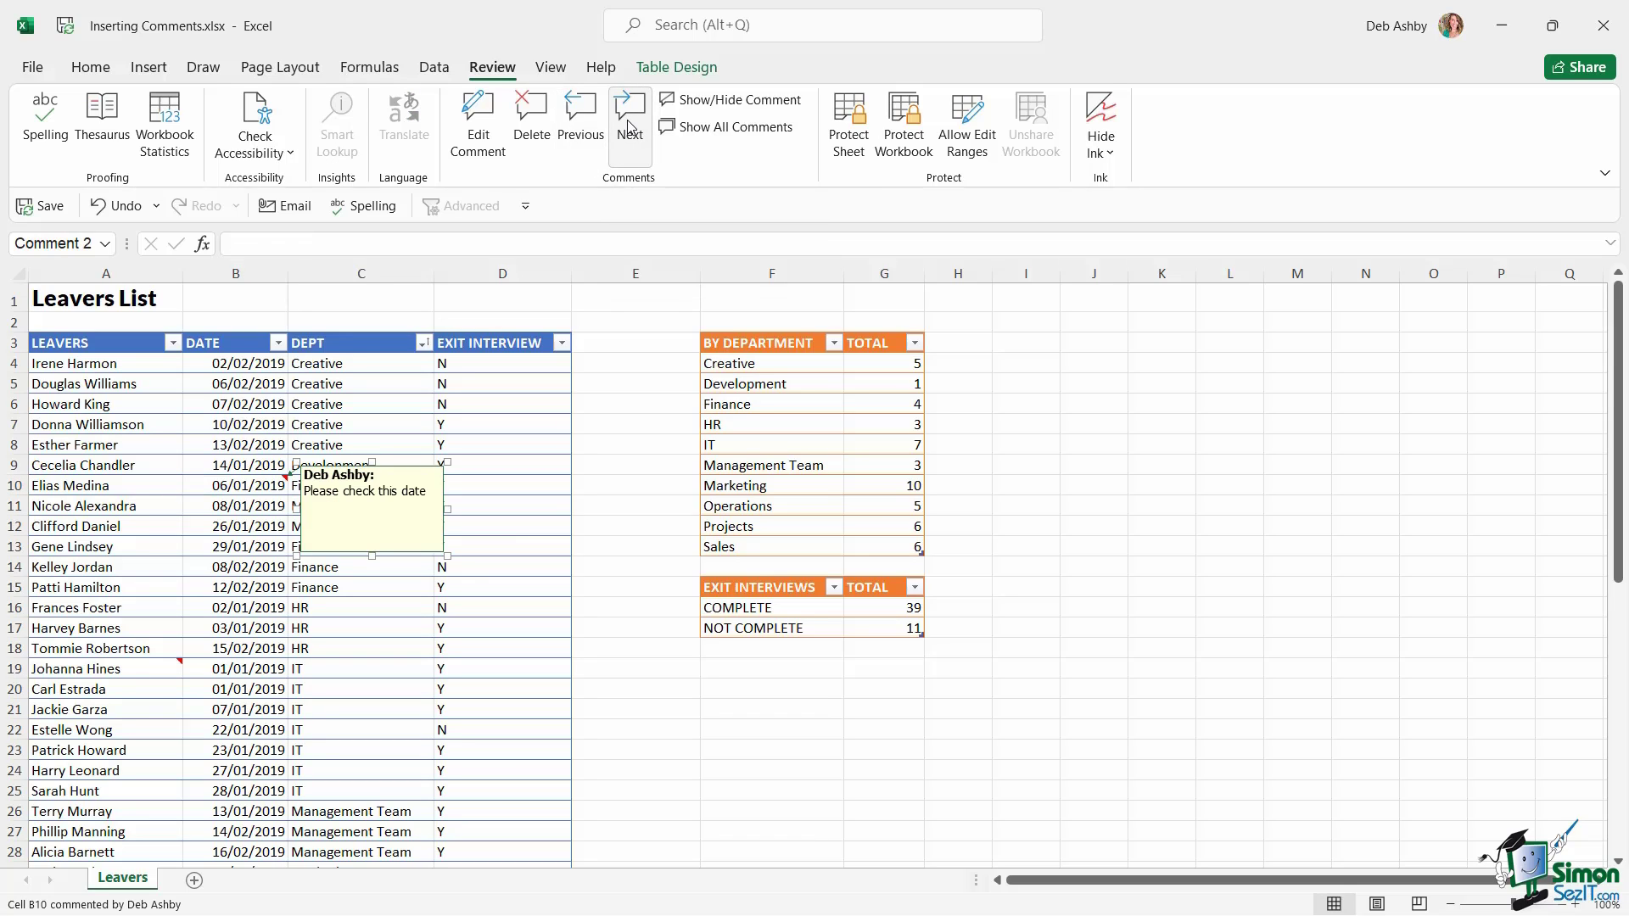
click(629, 128)
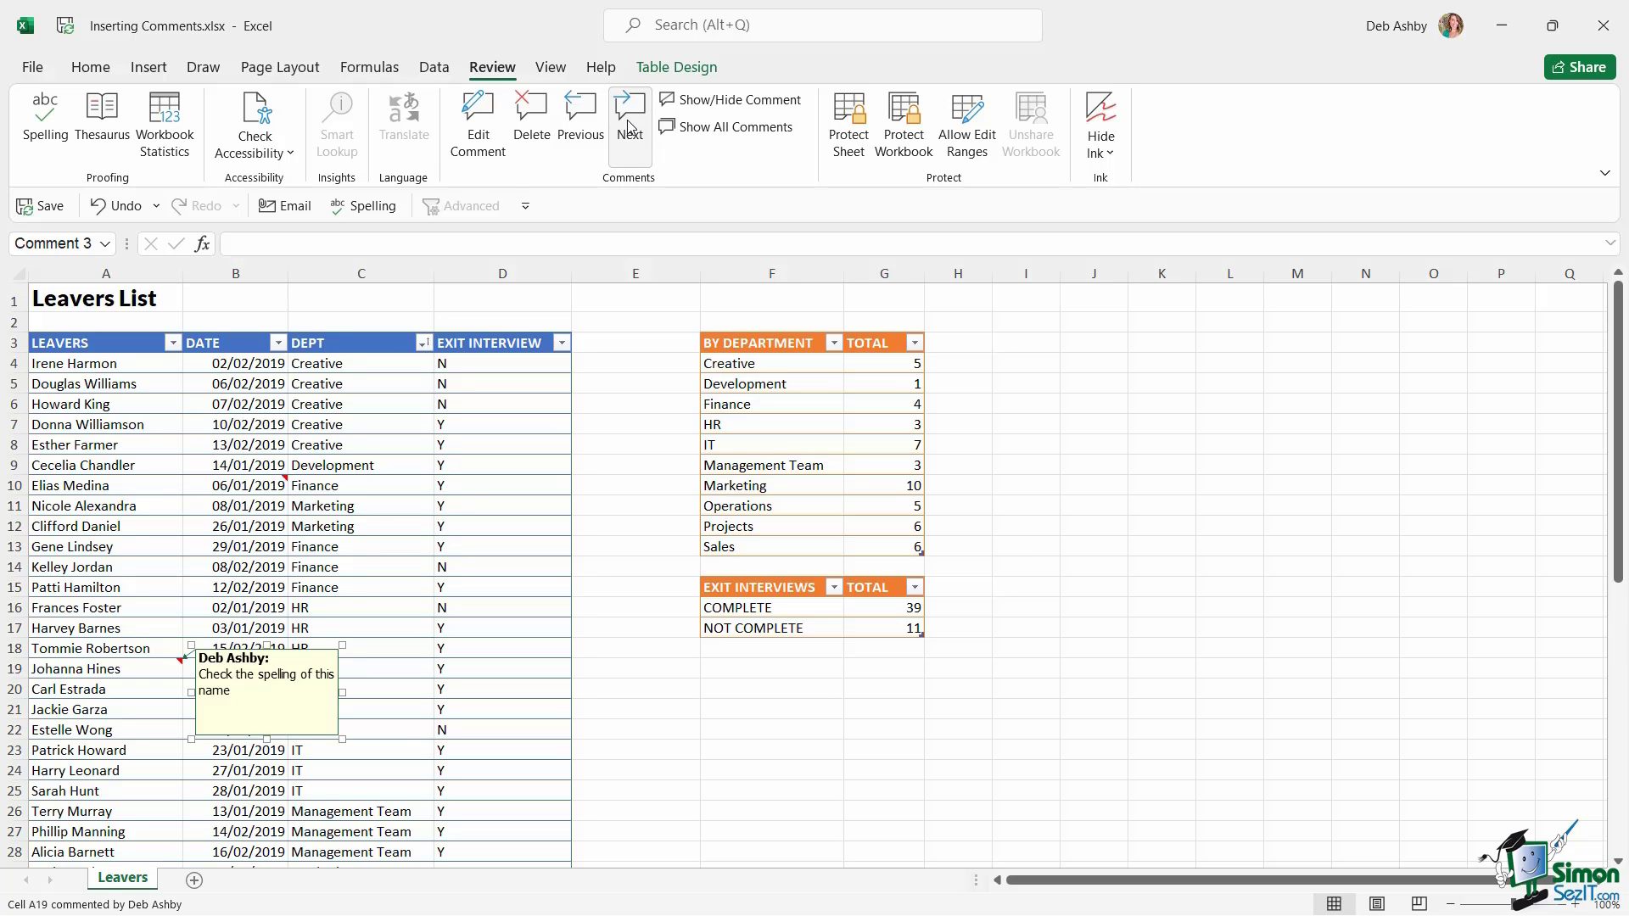
click(629, 128)
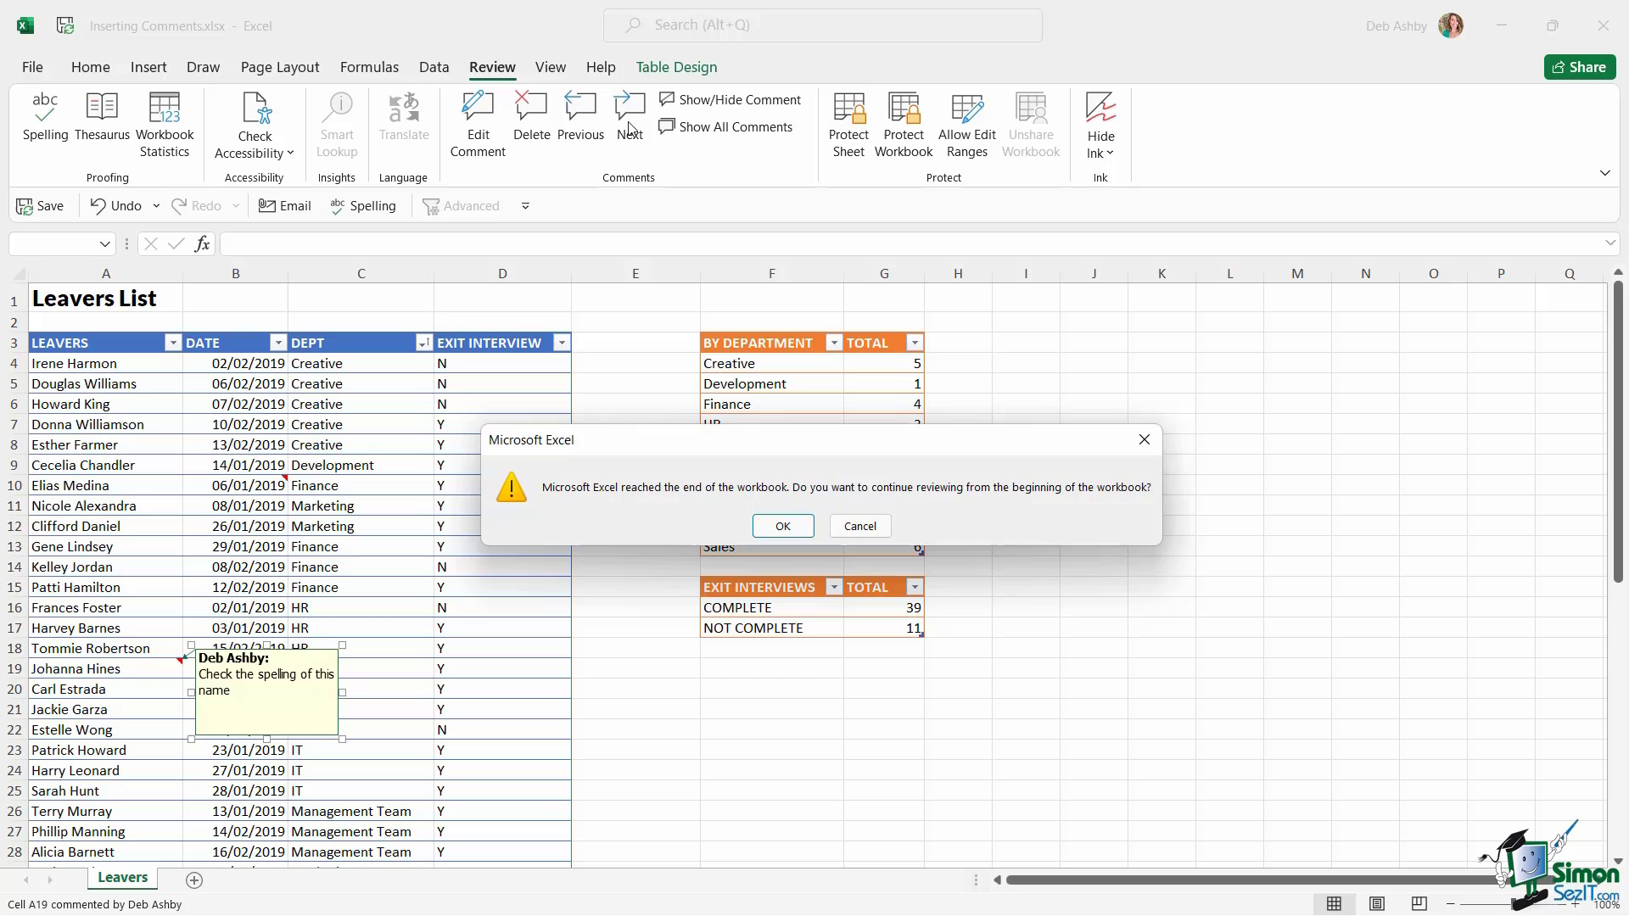
click(781, 527)
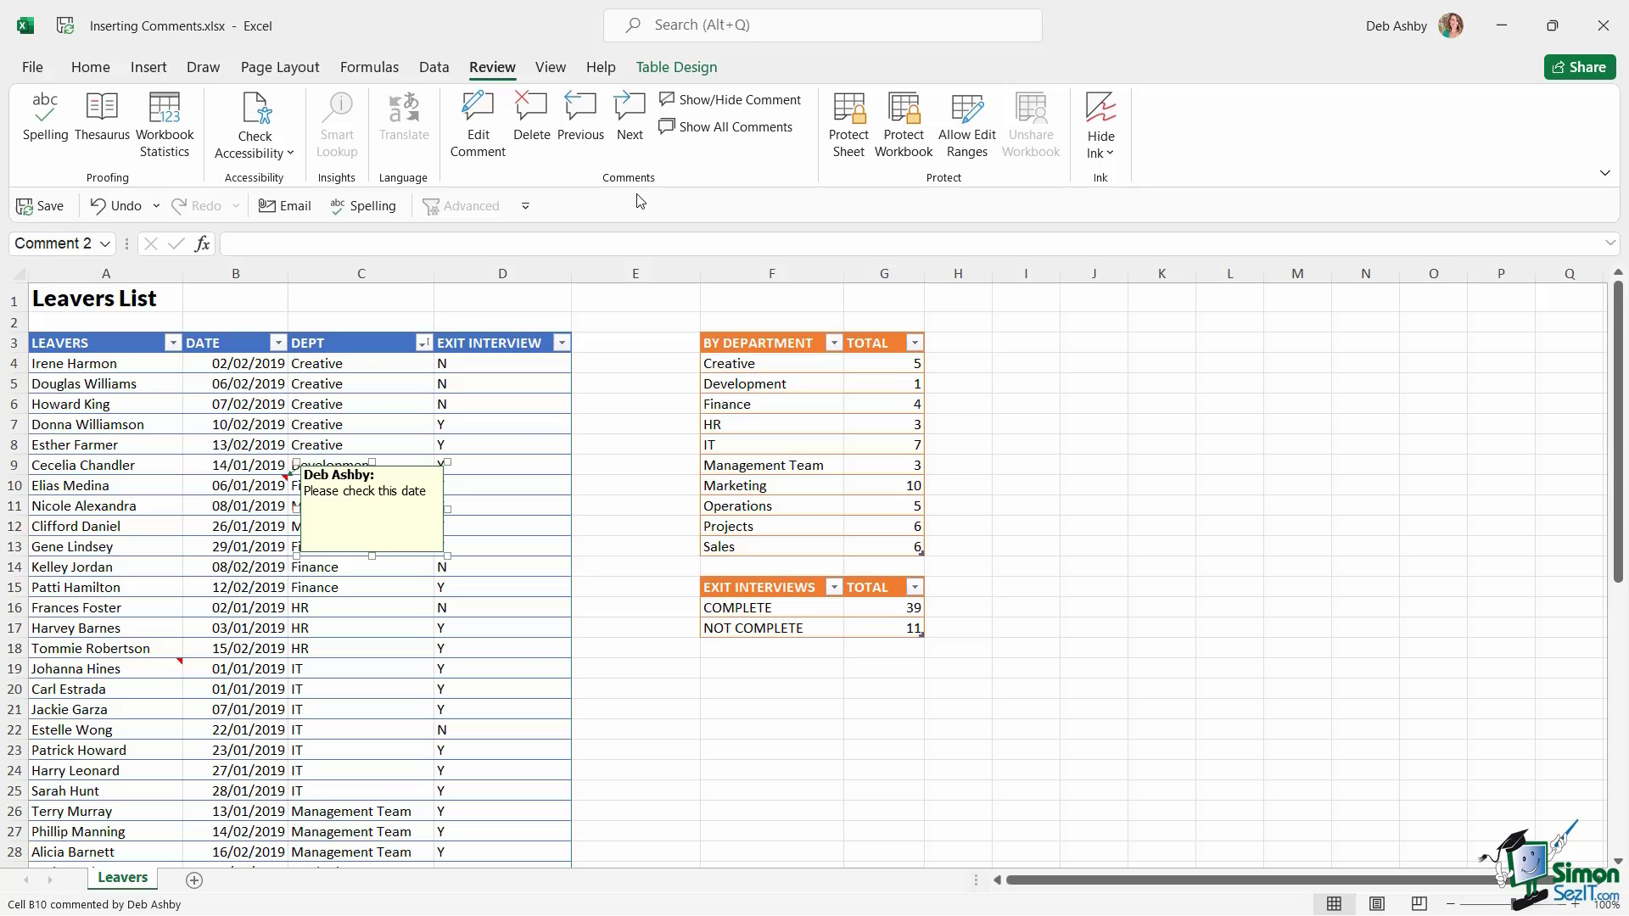
Step: Toggle B10's comment with Show/Hide Comment, then display both notes with Show All Comments
key(Escape)
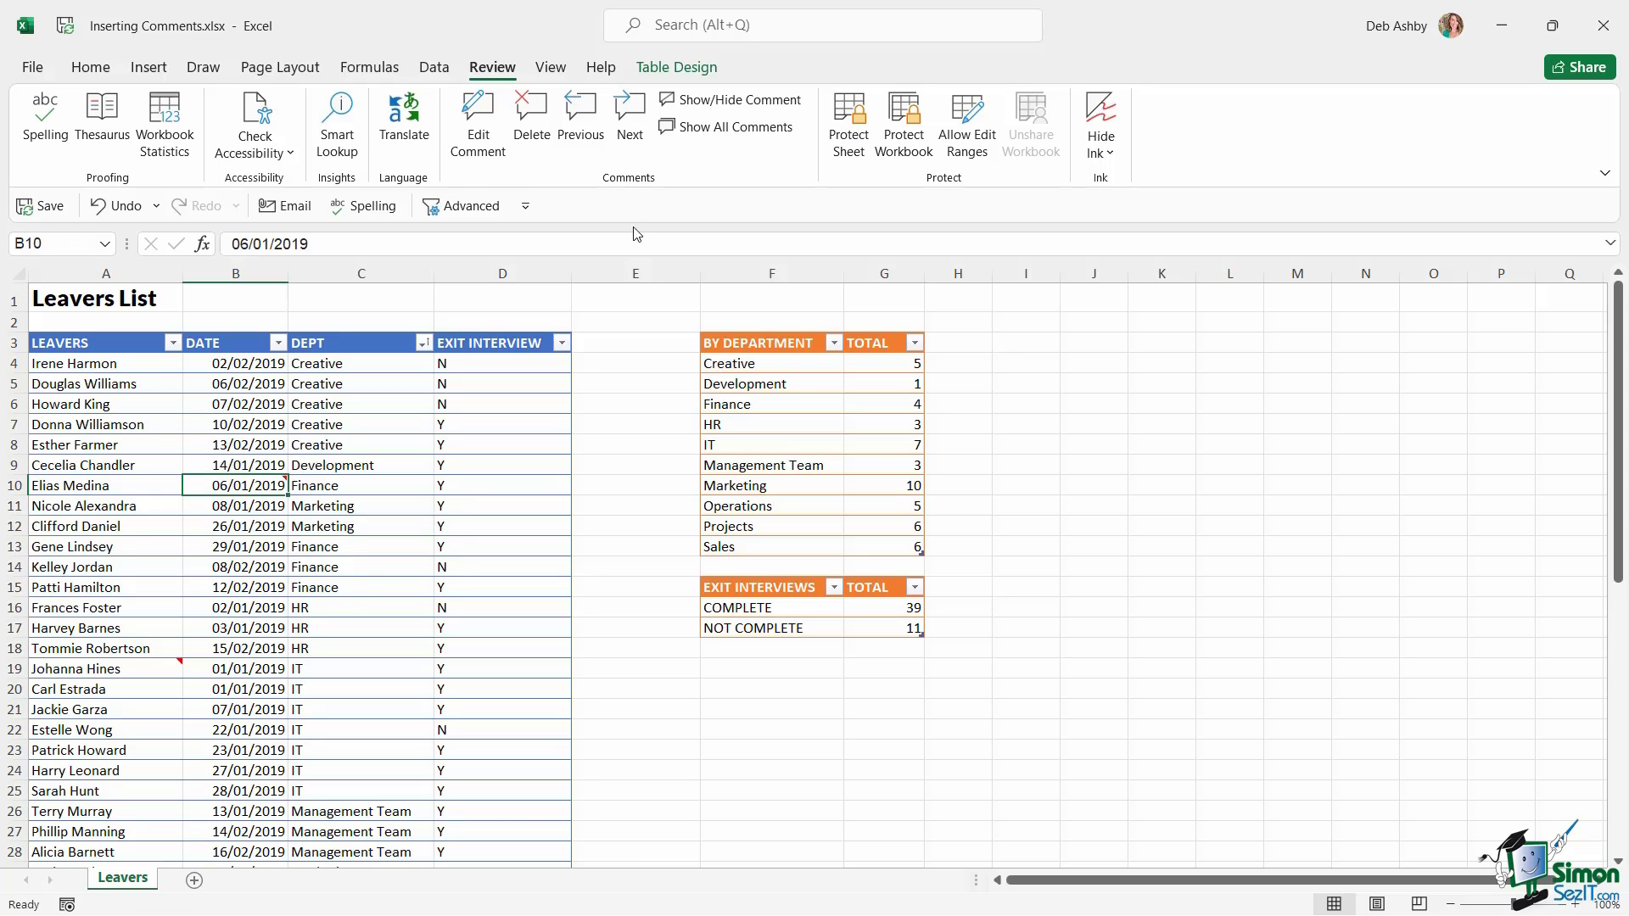
click(708, 100)
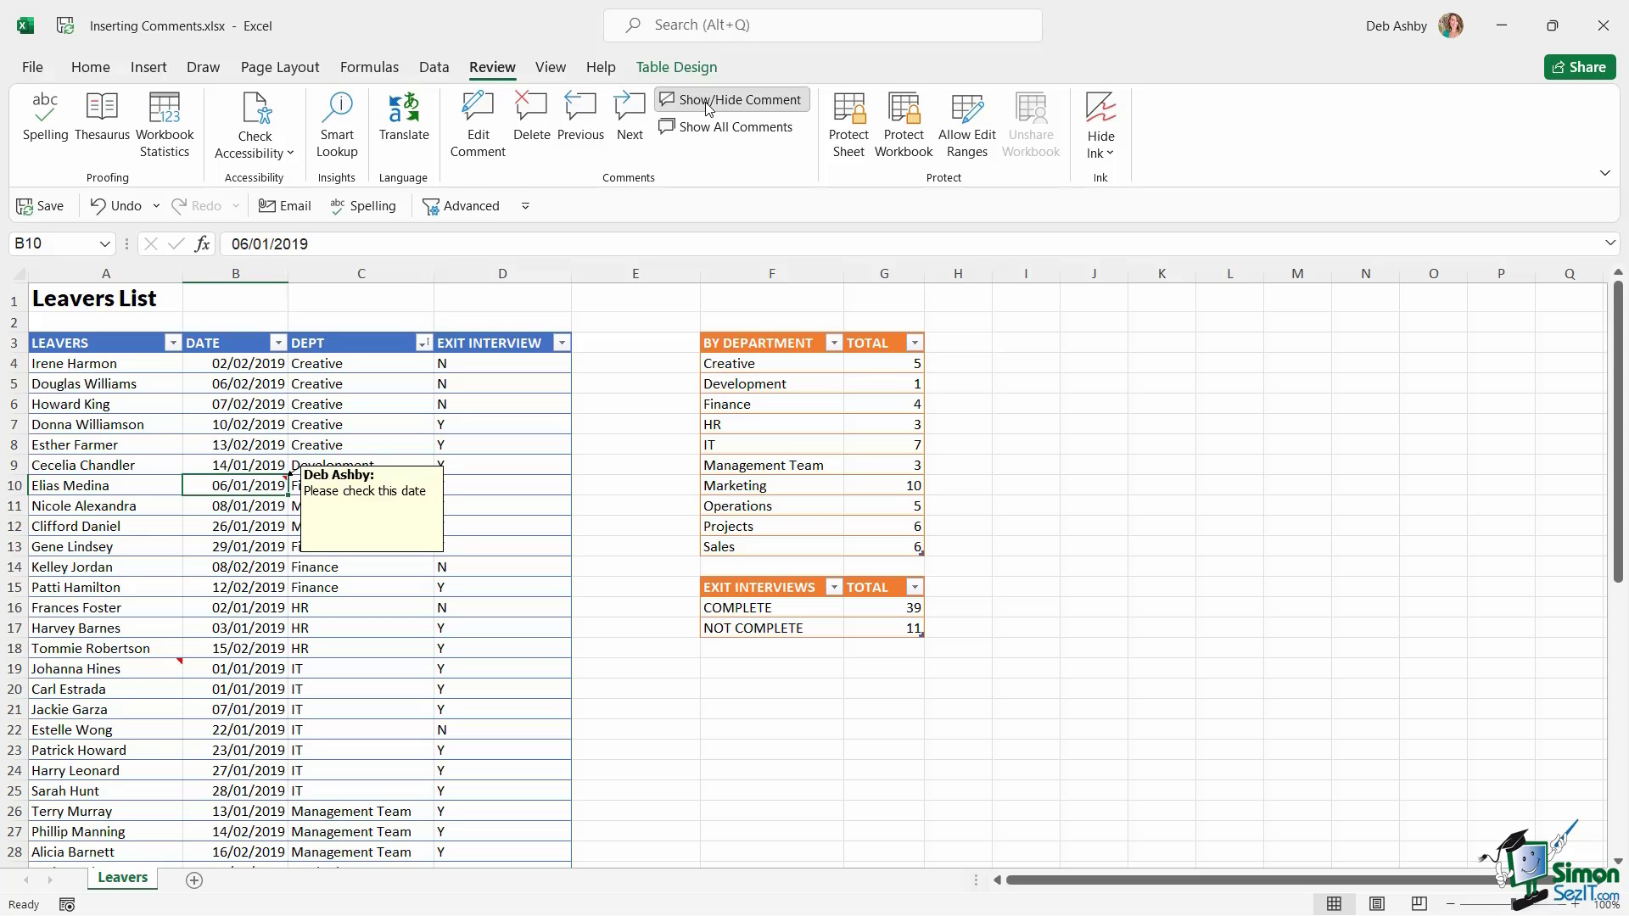
click(708, 100)
click(708, 102)
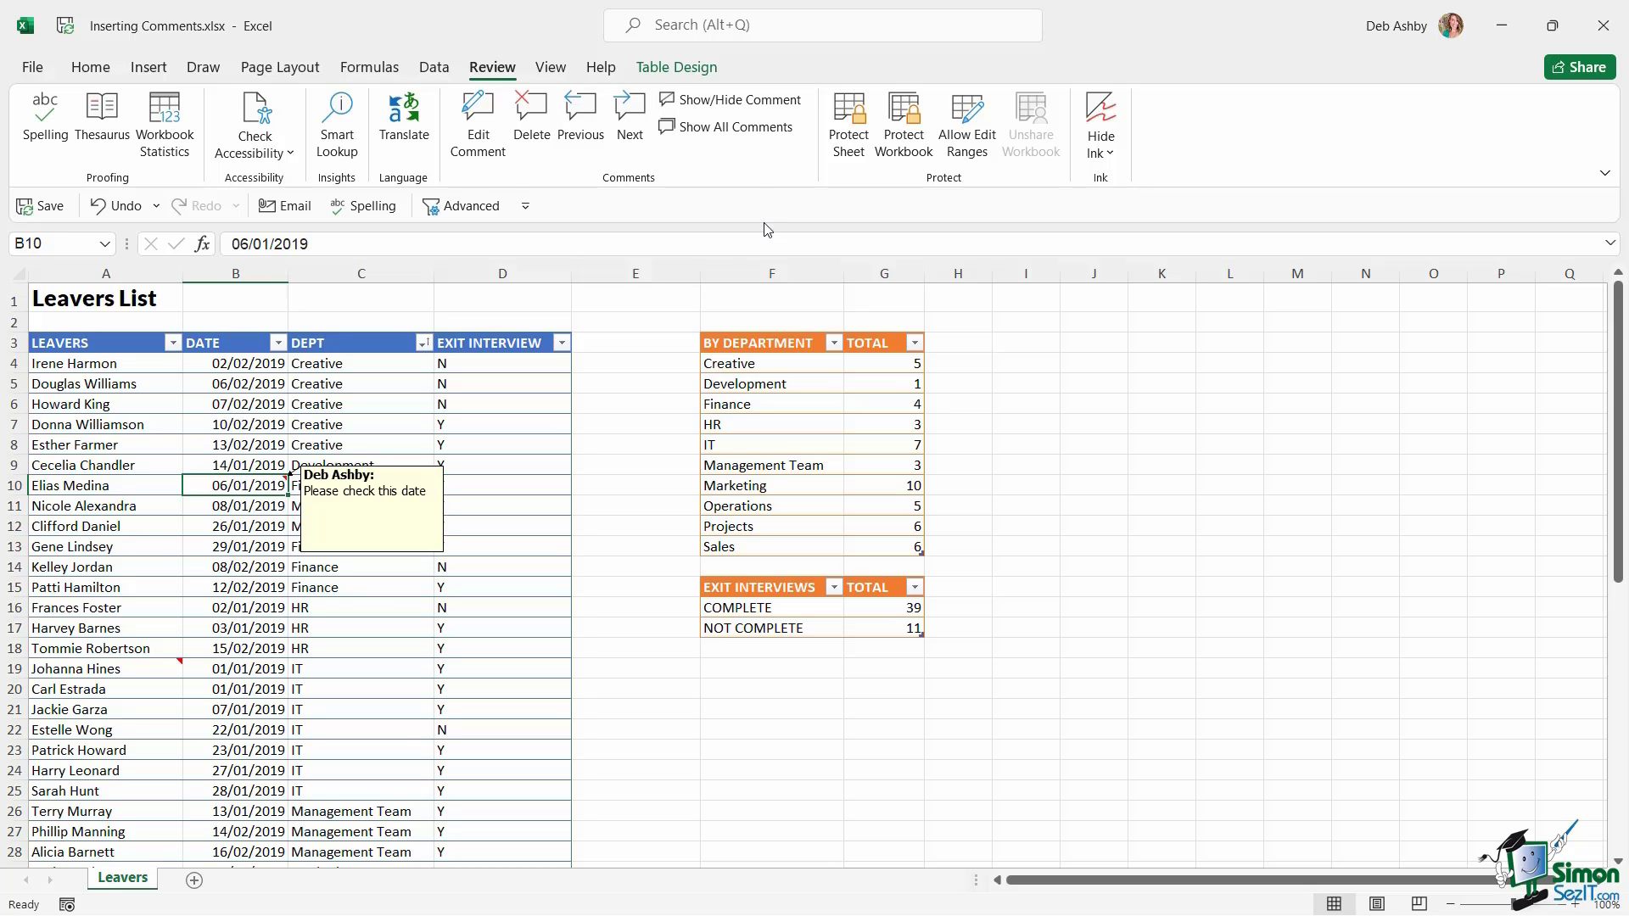
click(735, 141)
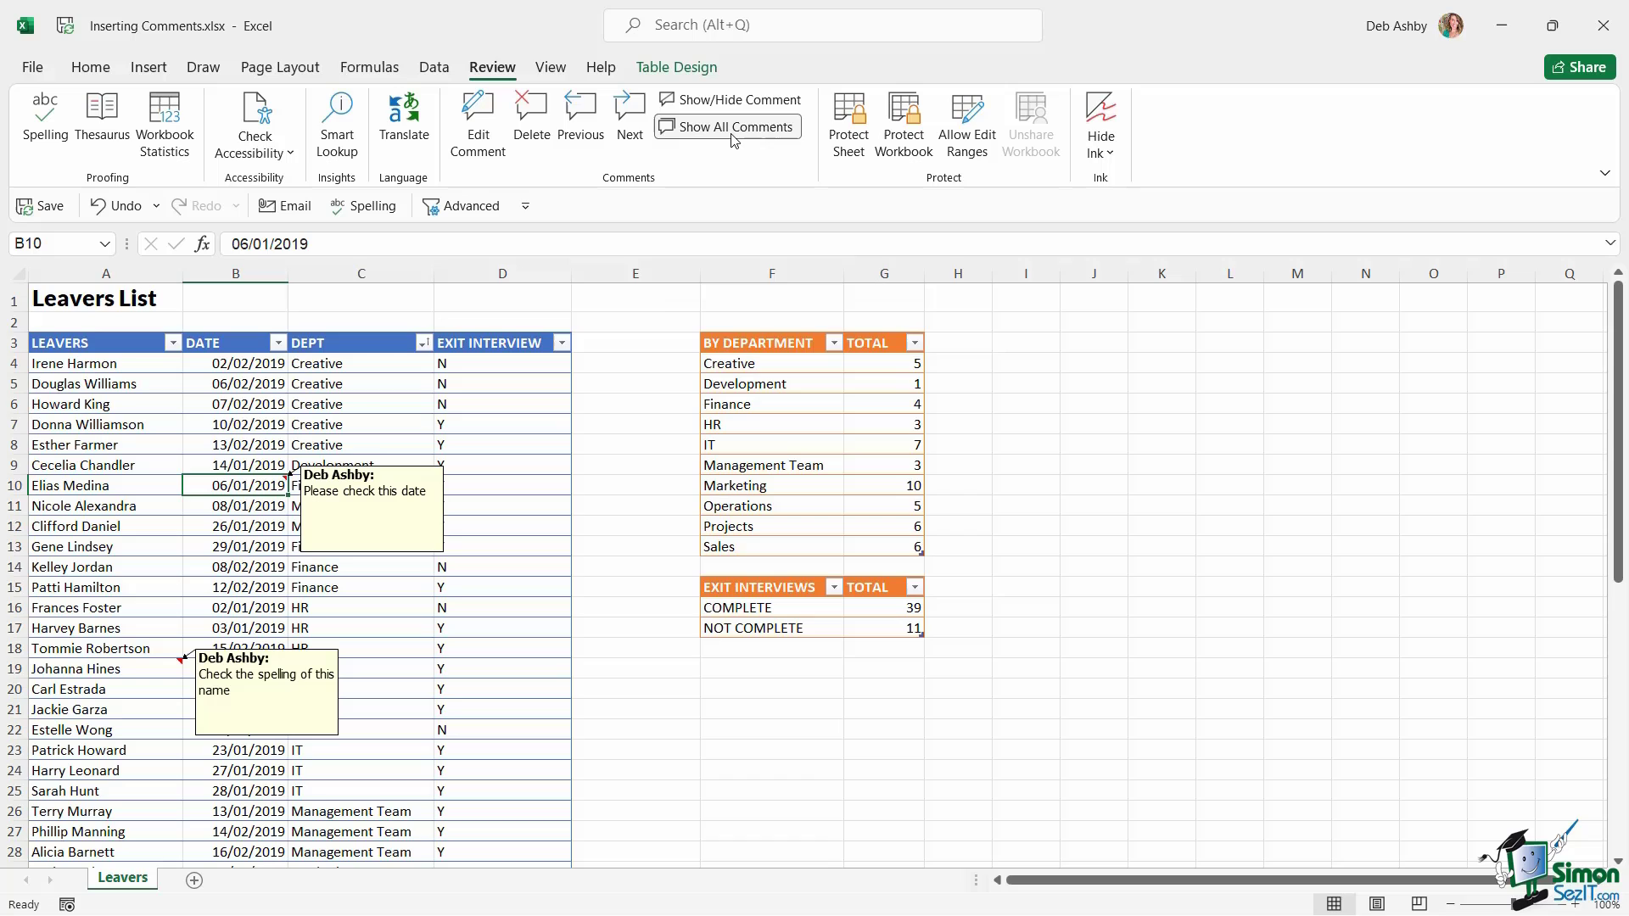